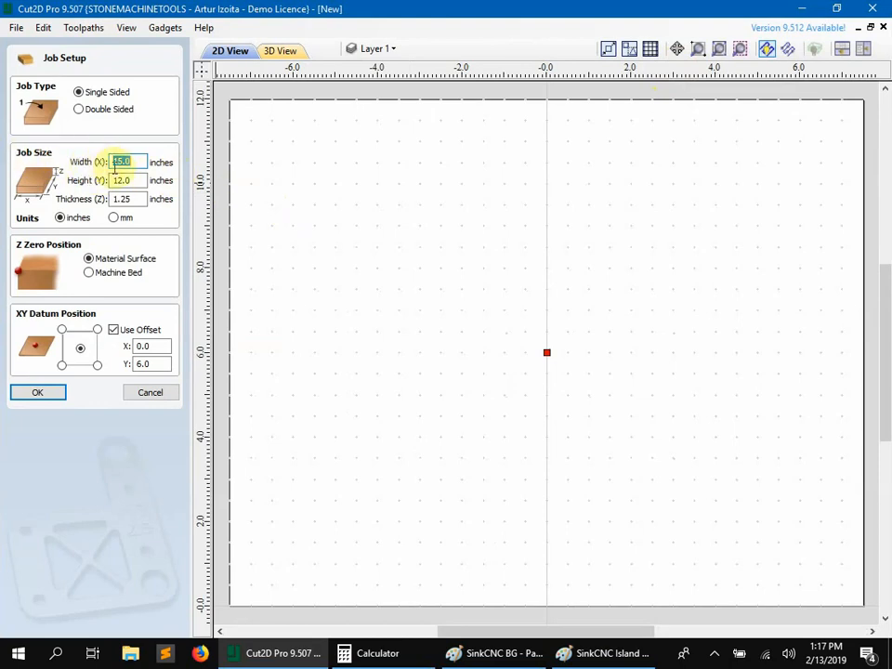
Set the job size to 17 inches wide, 13 inches high and 1.25 inches thick.
text(17)
key(Tab)
text(13)
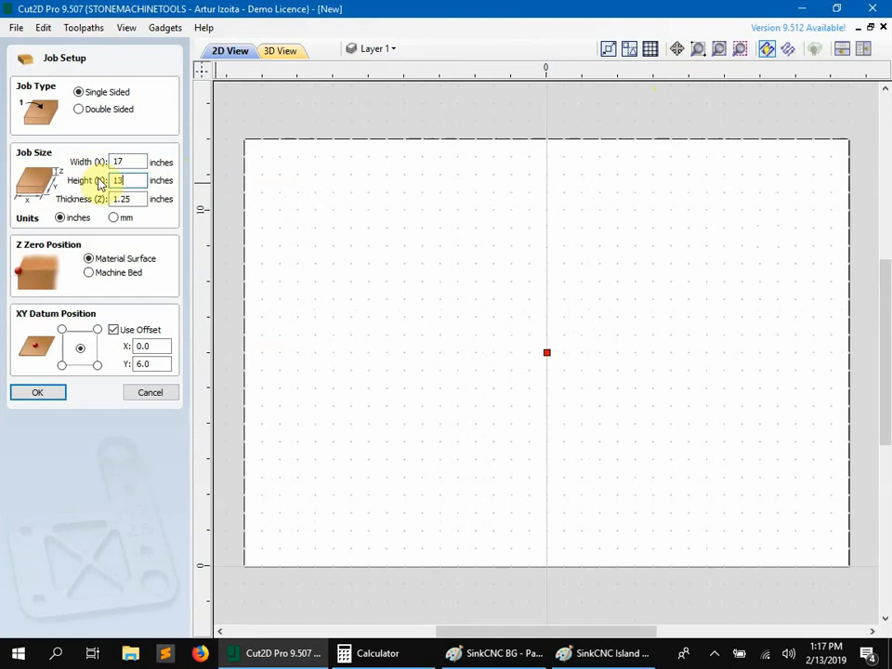
key(Tab)
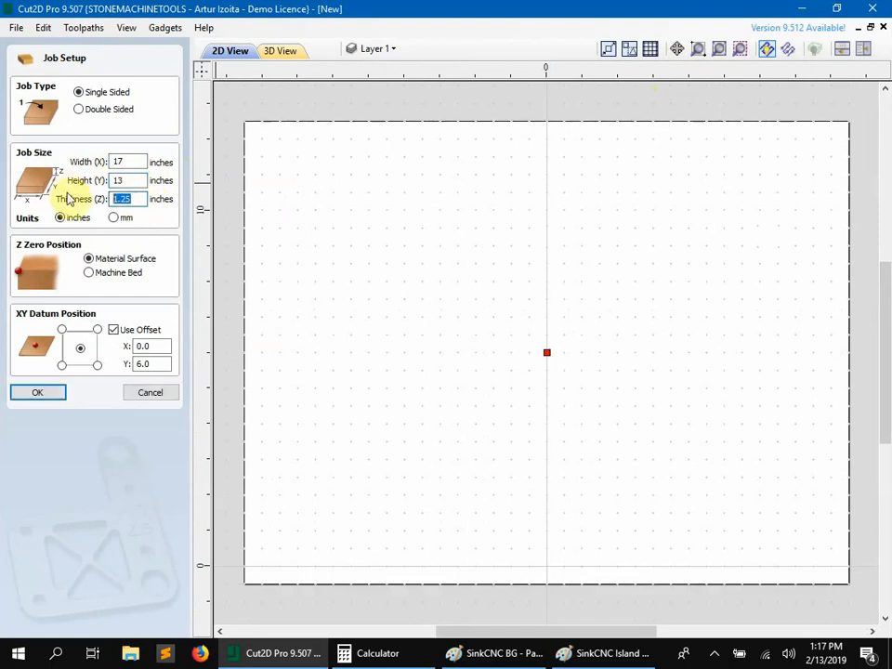
text(1.25)
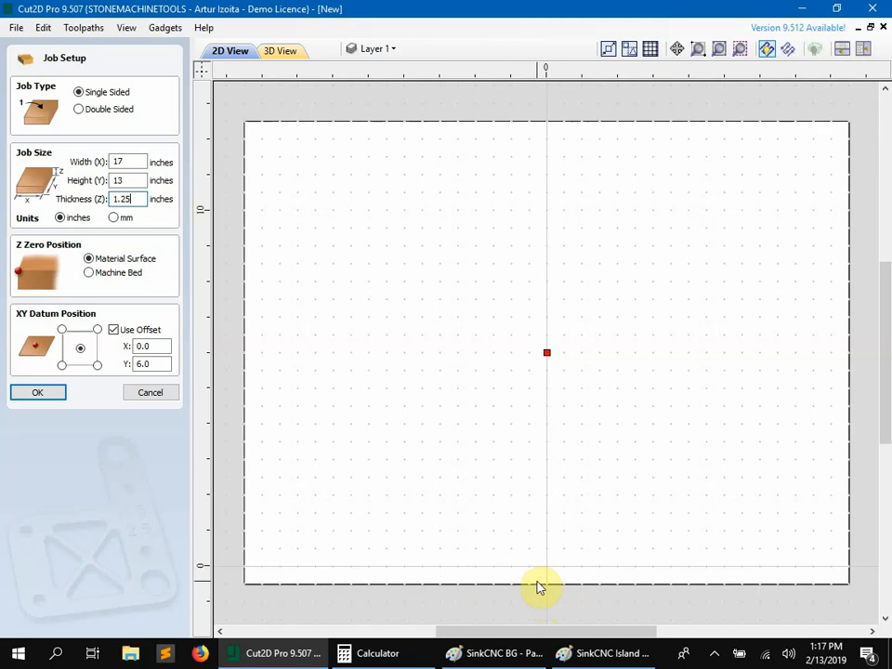
click(61, 364)
click(80, 347)
click(149, 363)
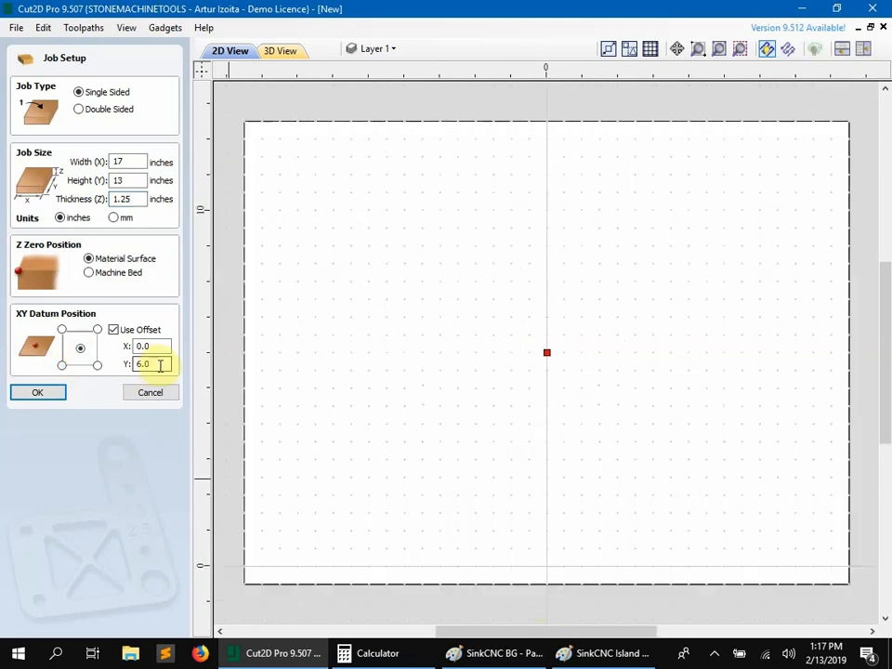
drag(165, 363, 131, 364)
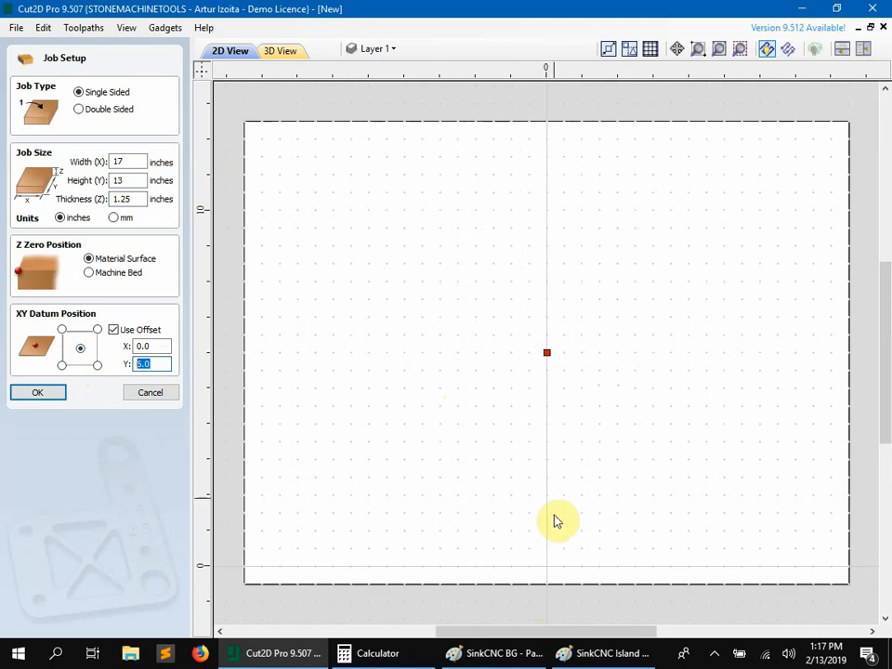
click(137, 181)
double_click(137, 180)
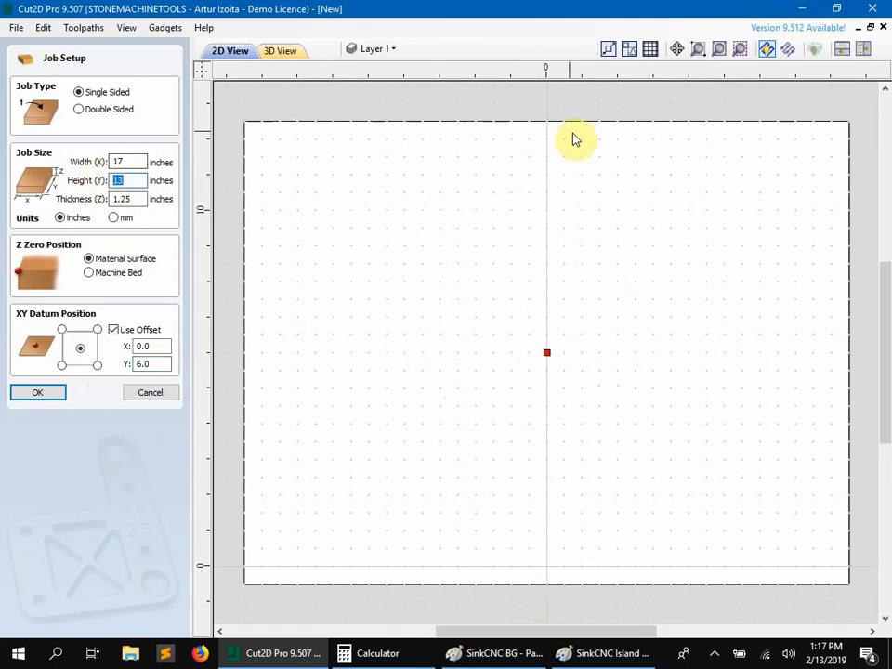
mouse_move(531, 117)
mouse_down()
mouse_move(562, 245)
mouse_move(577, 591)
mouse_up()
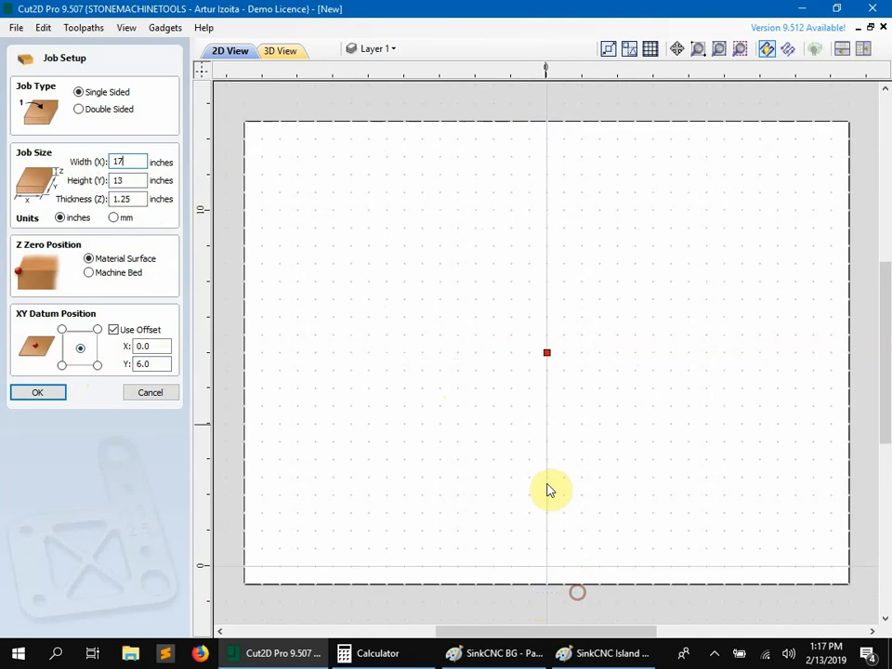
mouse_move(543, 361)
mouse_down()
mouse_move(583, 595)
mouse_move(576, 591)
mouse_up()
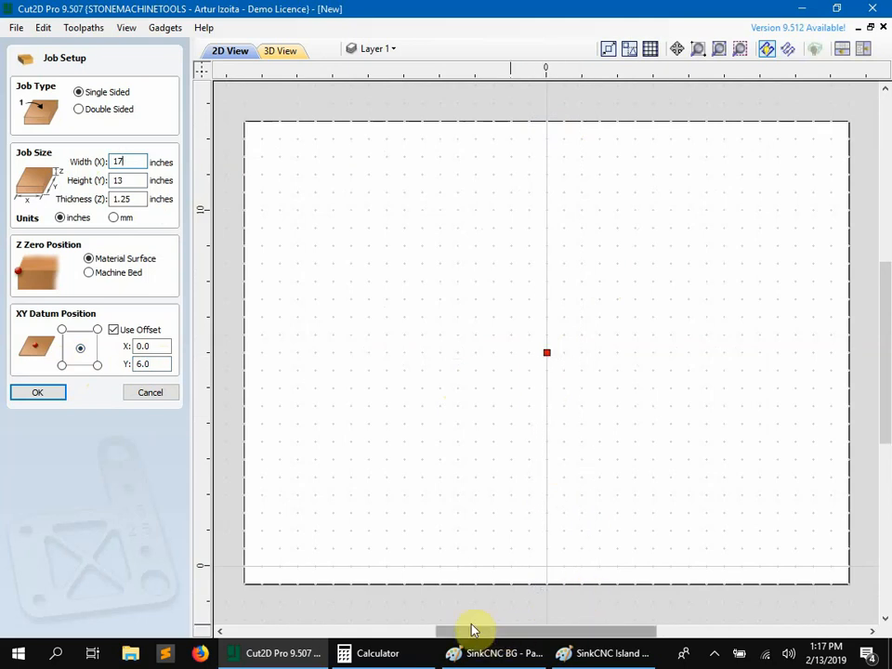
Switch to Calculator and divide the 13-inch job height by 2.
click(395, 652)
click(561, 458)
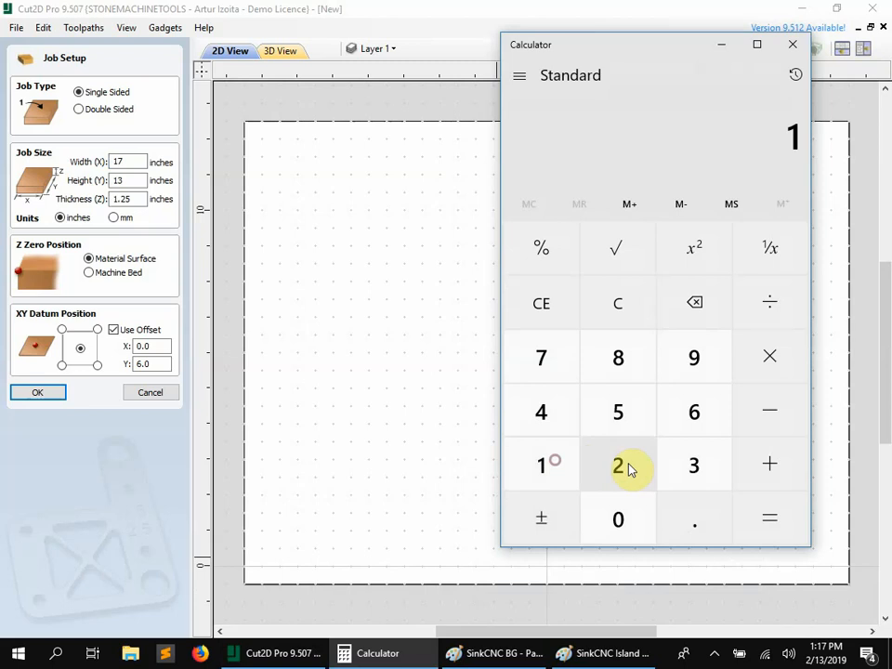
click(695, 464)
click(769, 311)
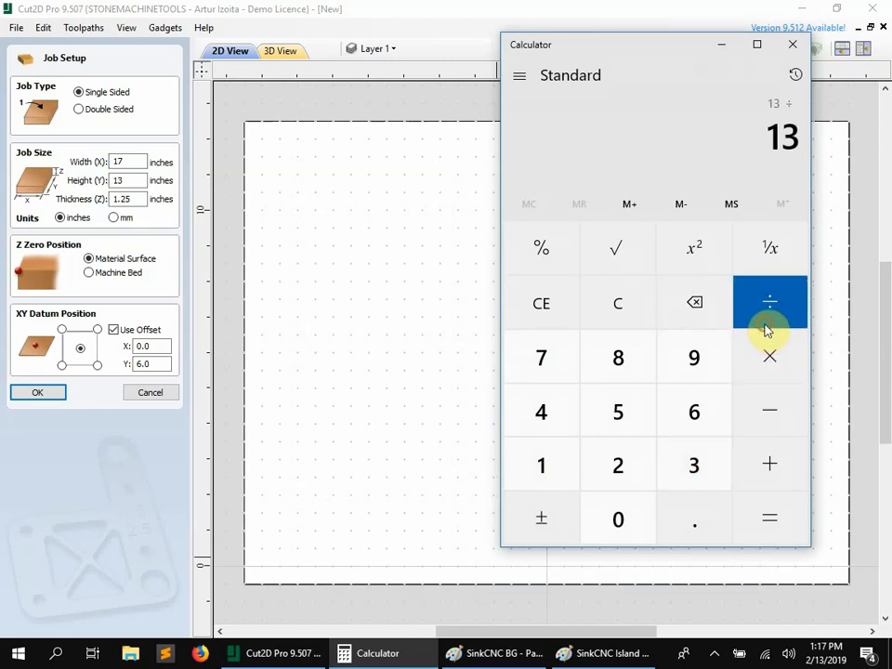
click(618, 461)
click(796, 506)
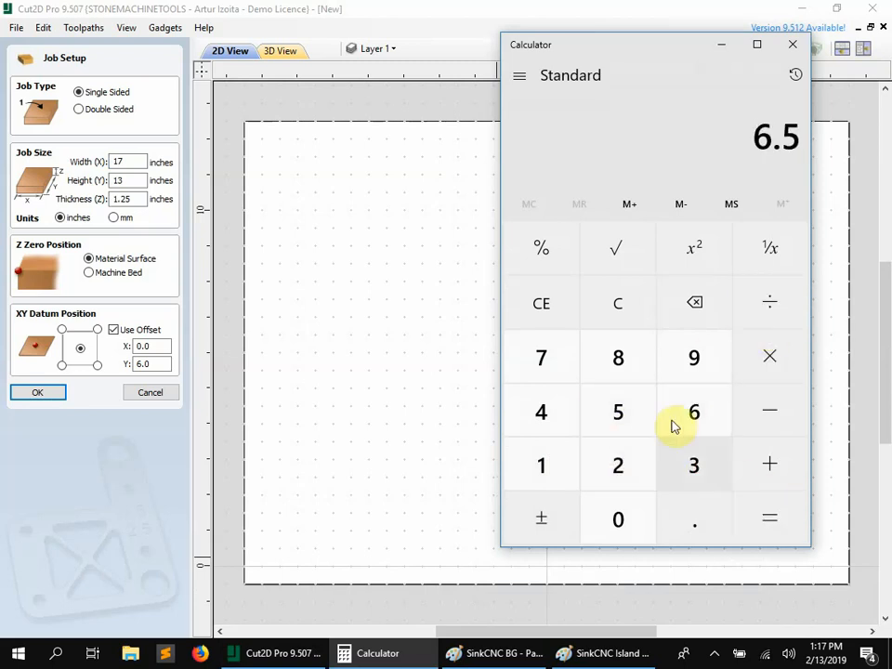
Set the XY datum's Y offset to 6.5 inches and apply the job setup.
drag(155, 364, 109, 368)
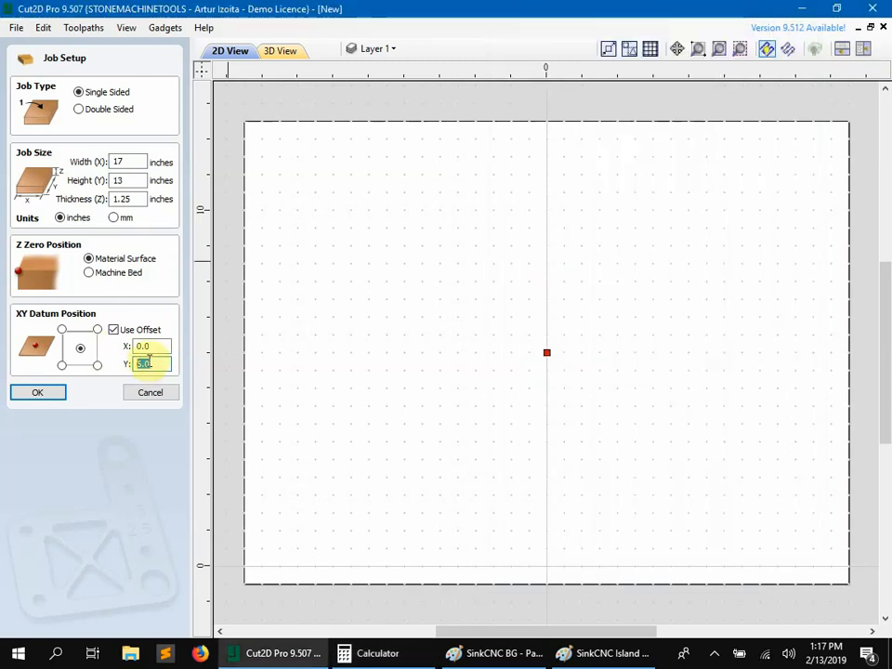
text(6.5)
click(130, 428)
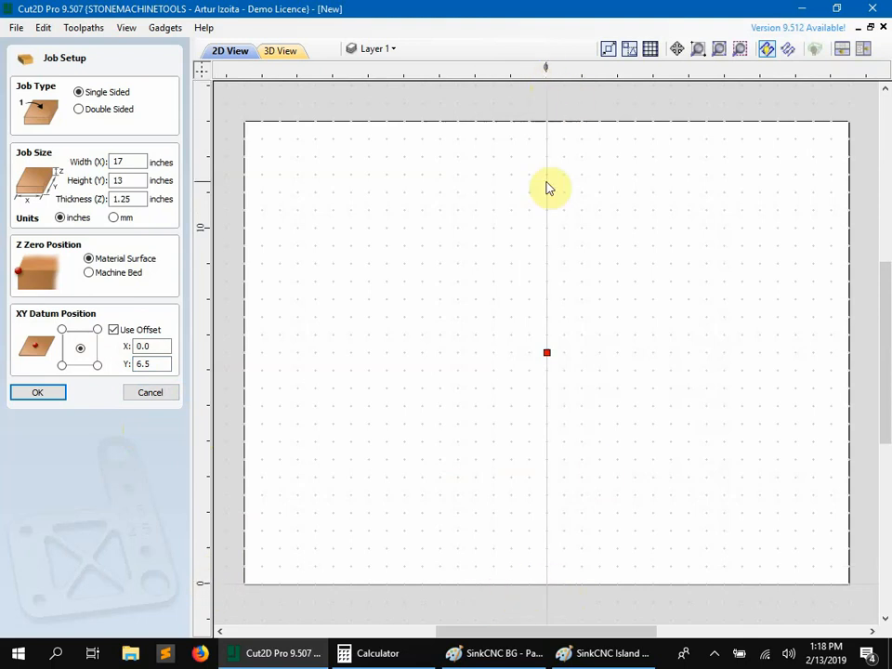
click(538, 572)
click(552, 586)
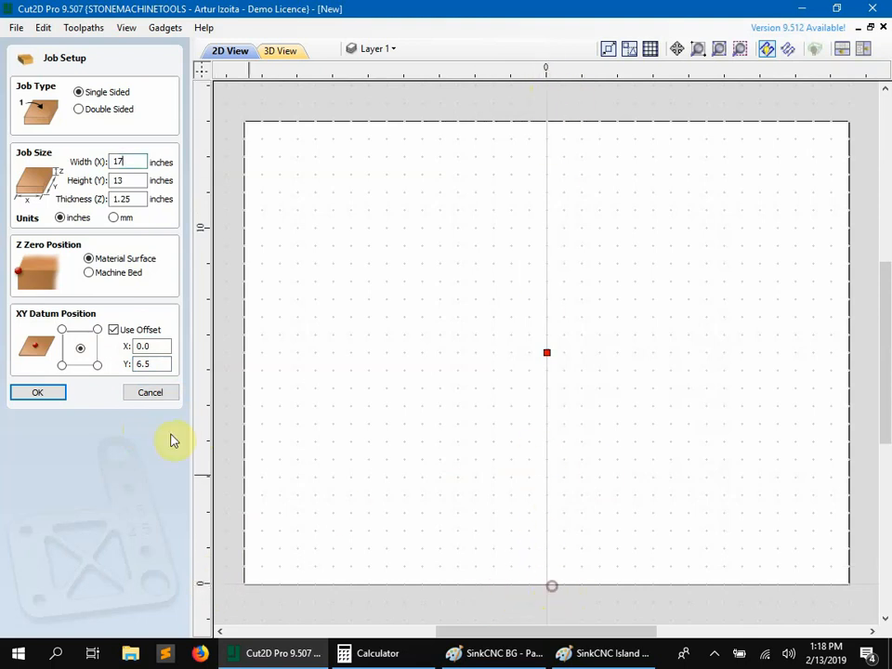
click(42, 394)
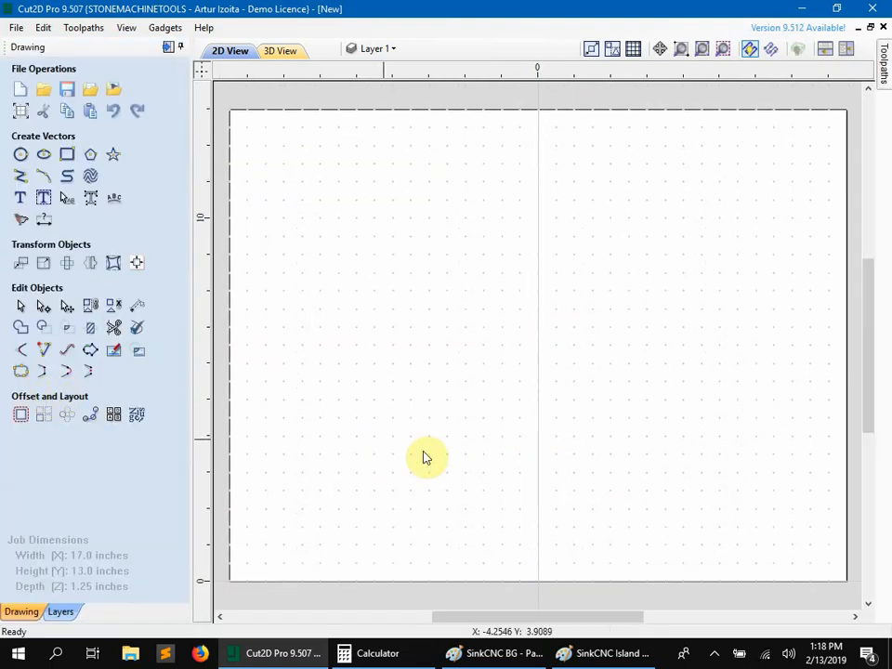
Switch to the SinkCNC BG picture in Paint and redo the brown slab rectangle and the oval sink cutout.
mouse_move(477, 653)
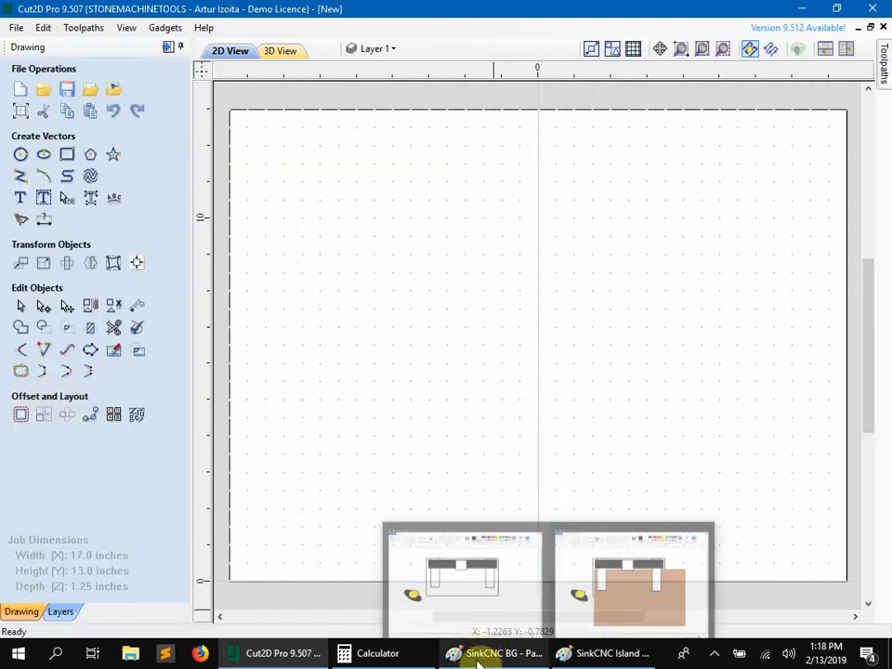
click(461, 555)
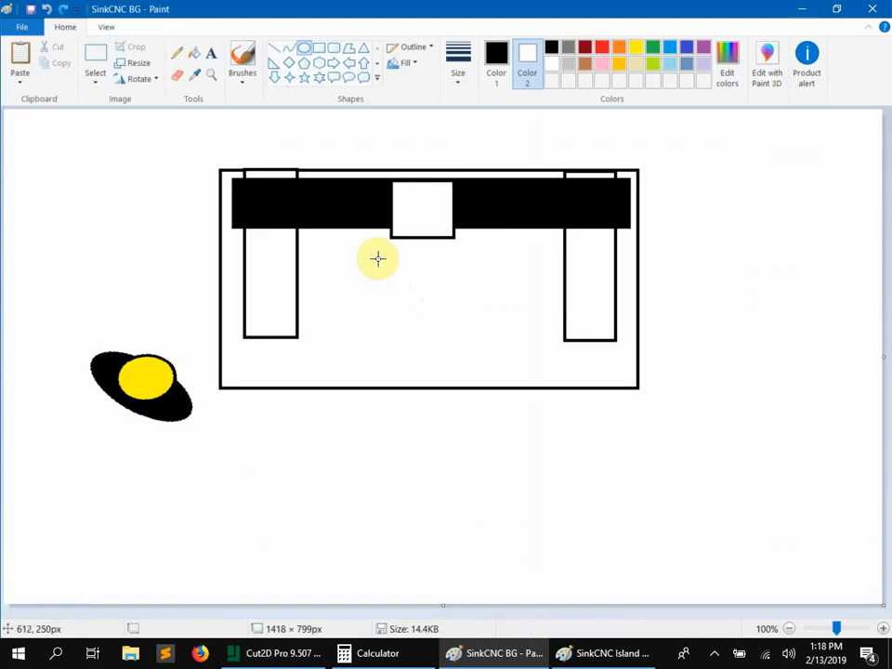
key(ctrl+y)
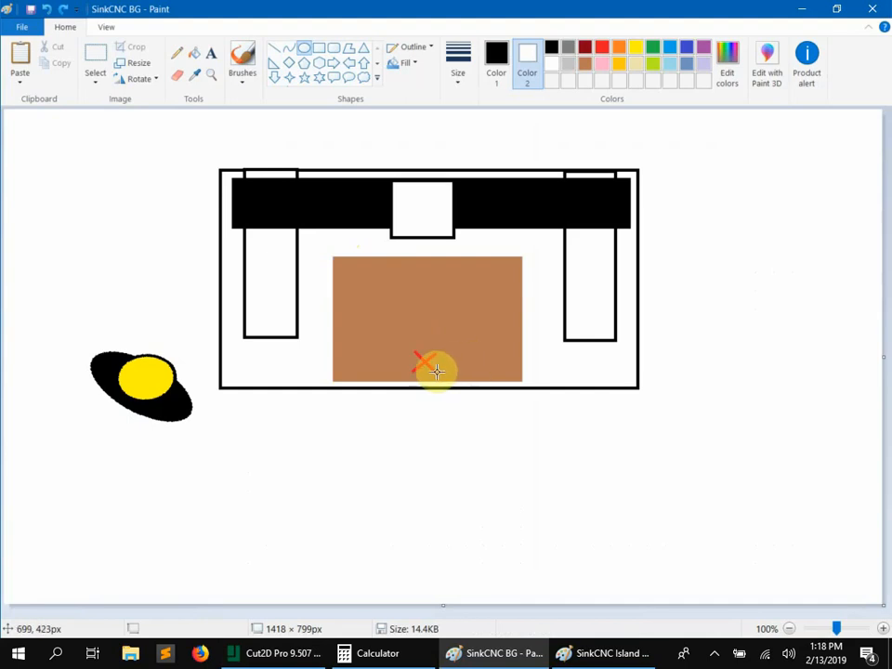
key(ctrl+y)
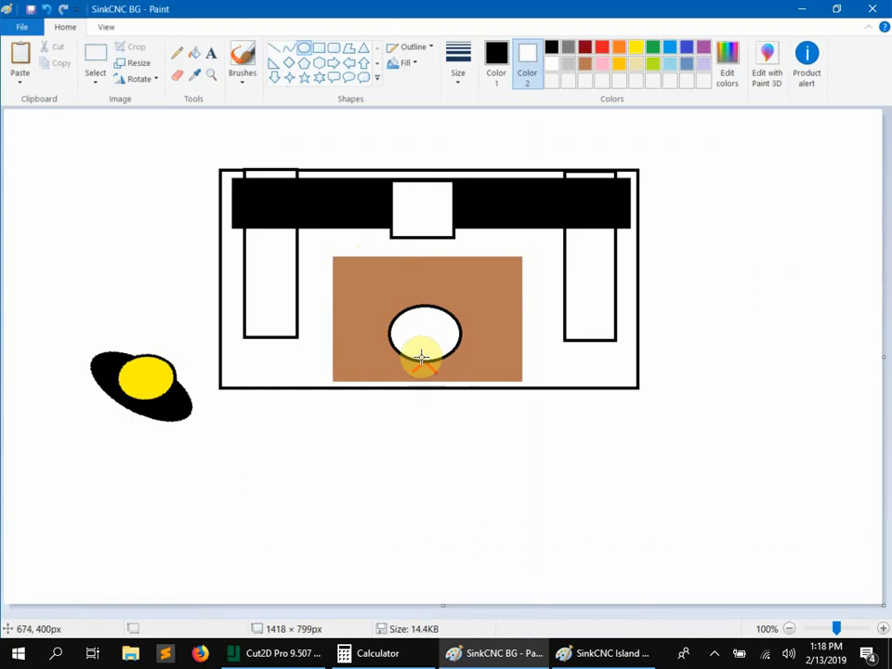
Switch back to Cut2D Pro and create a centre-anchored ellipse at X 0, Y 0, 17 inches wide and 13 inches high.
click(264, 653)
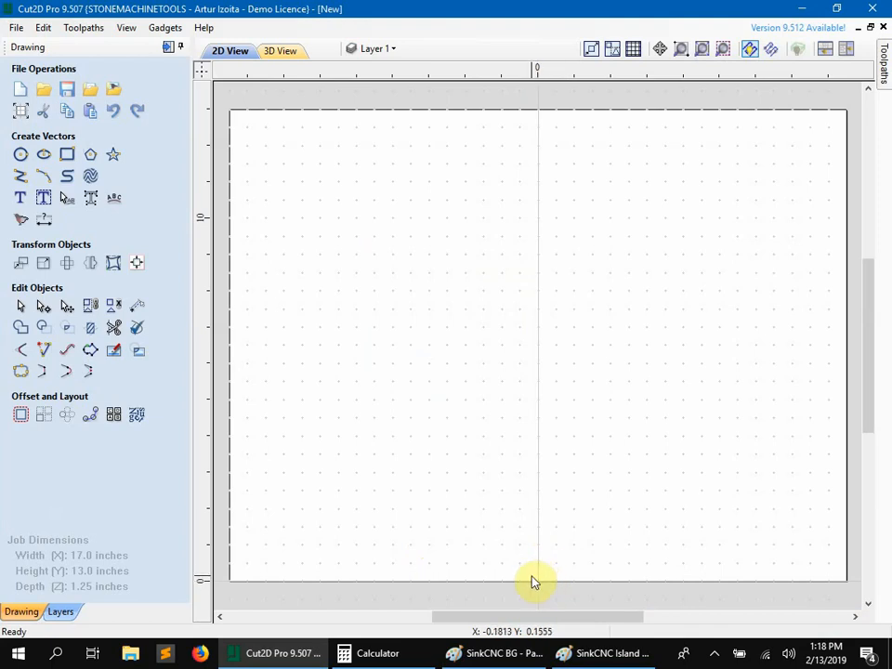
click(44, 158)
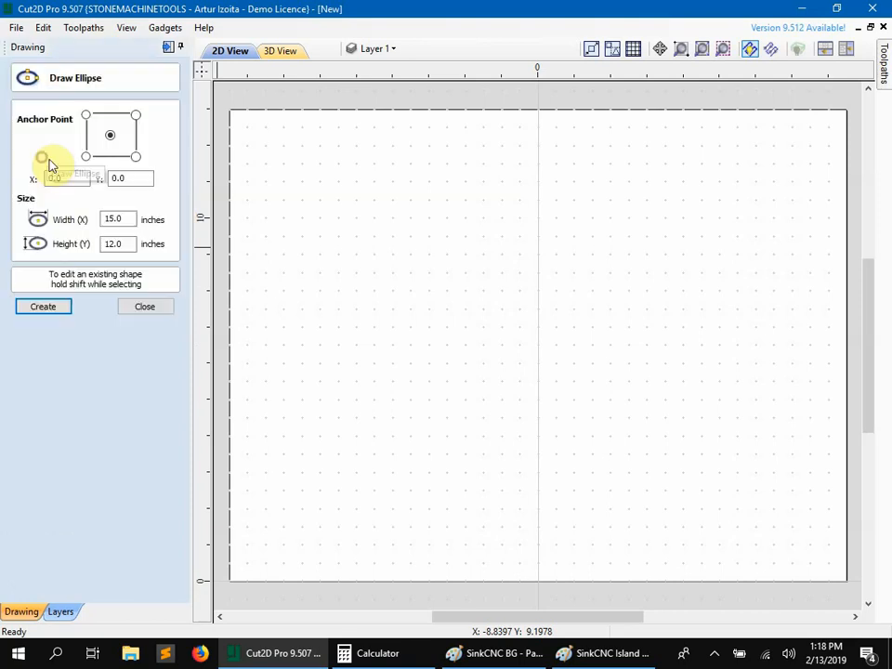
double_click(130, 220)
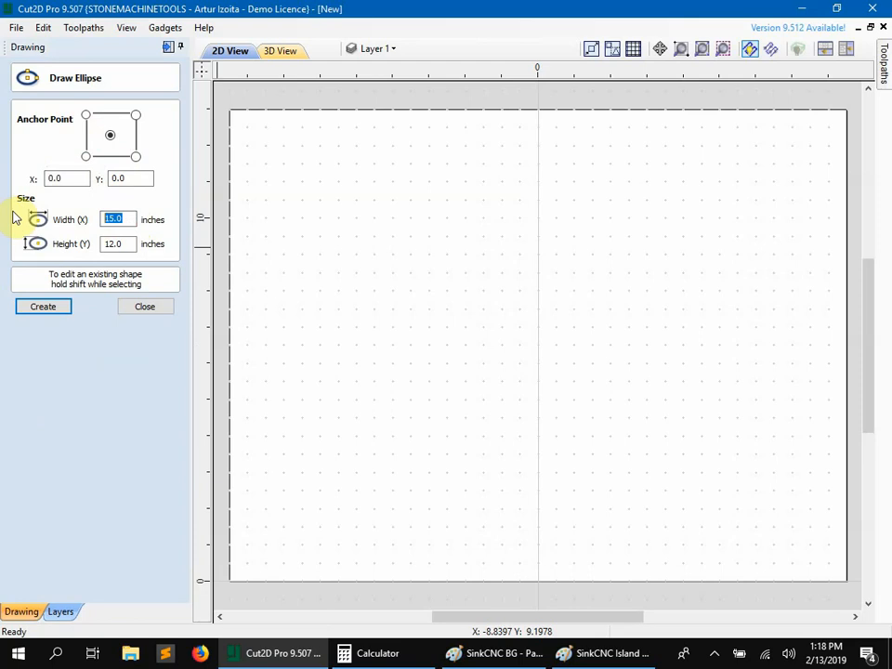
text(17)
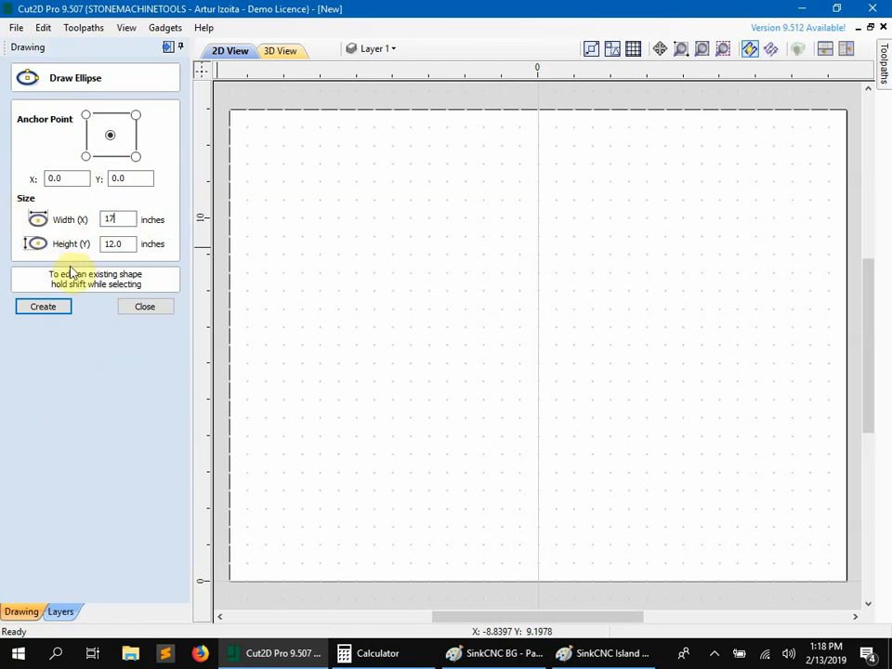
double_click(113, 244)
text(13)
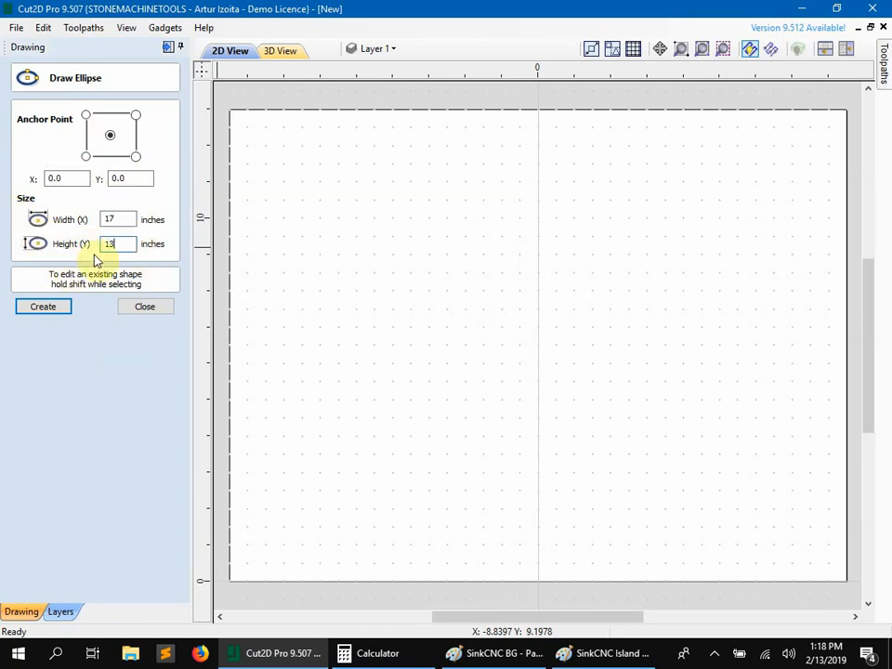
click(43, 306)
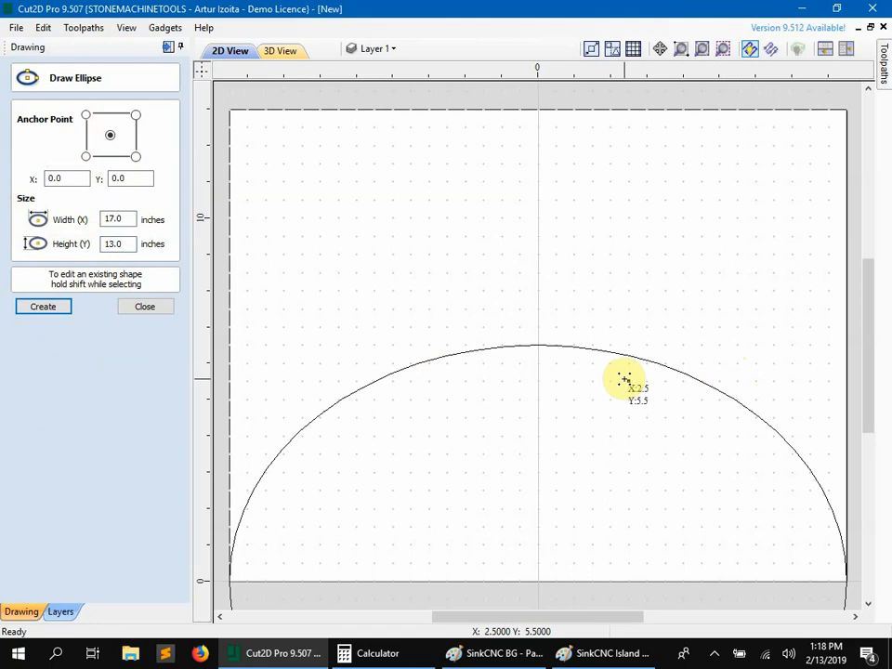
click(167, 310)
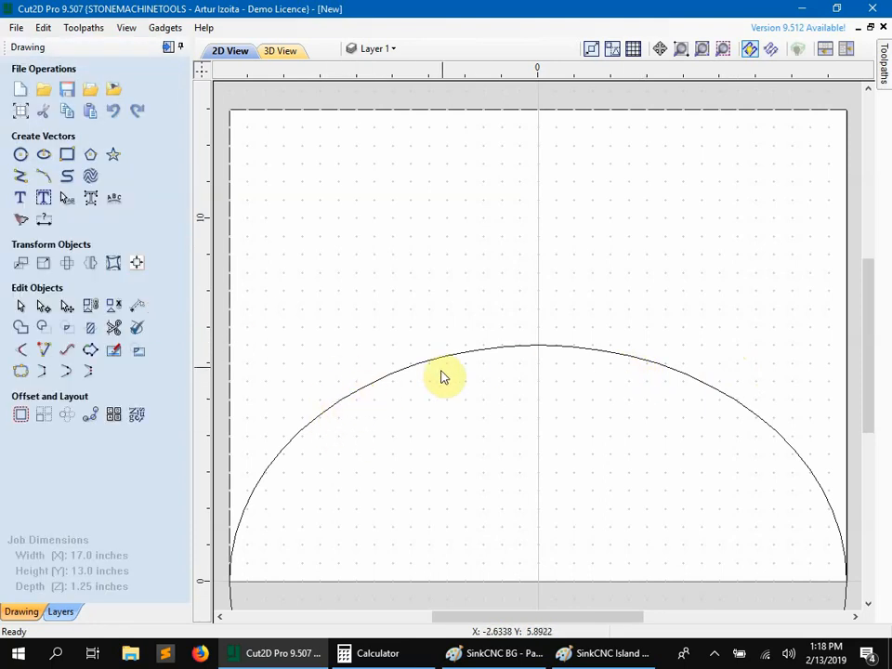
Move the ellipse up so its lowest point sits on the origin and it fits inside the job area.
click(379, 387)
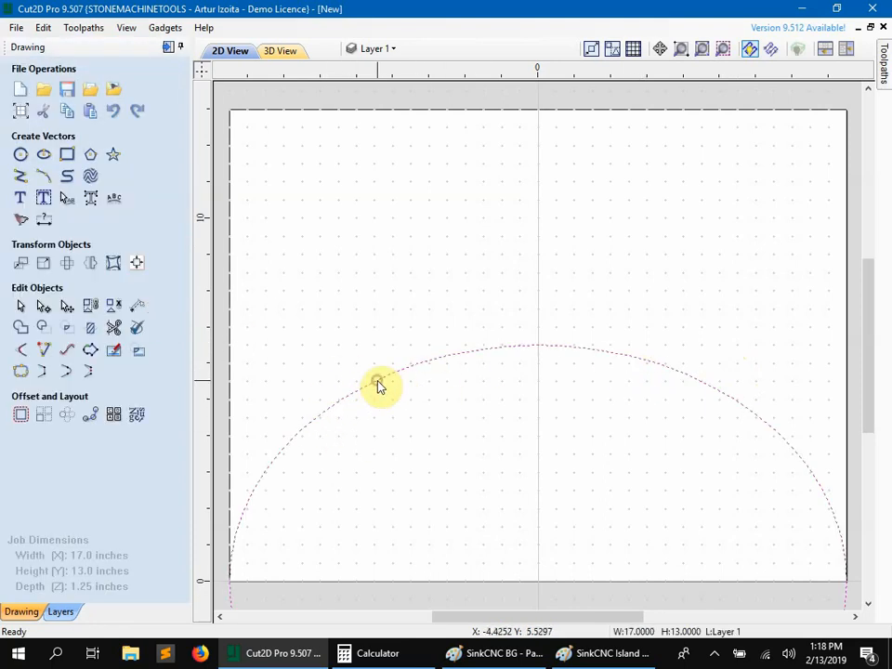
click(379, 386)
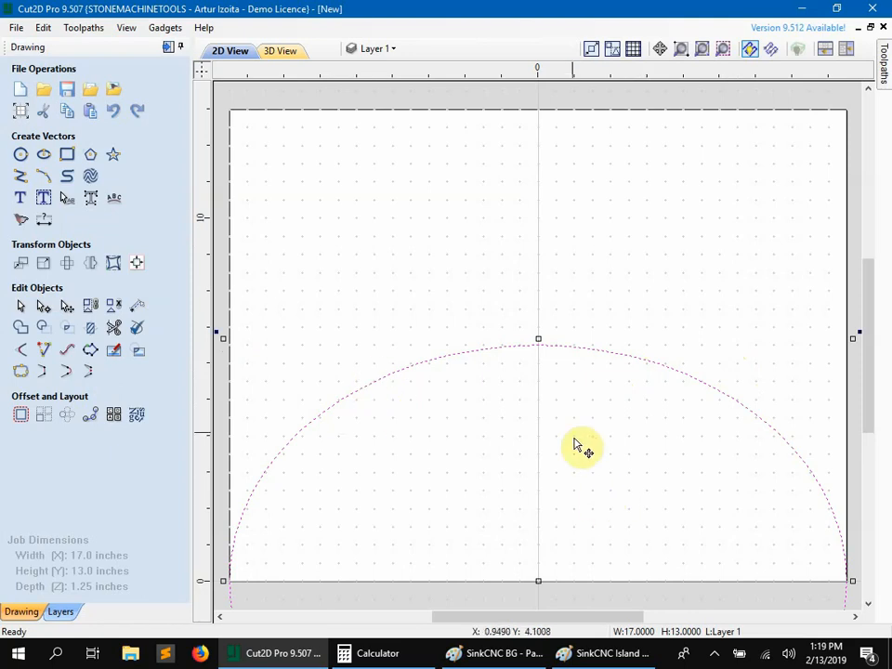
drag(448, 355, 547, 82)
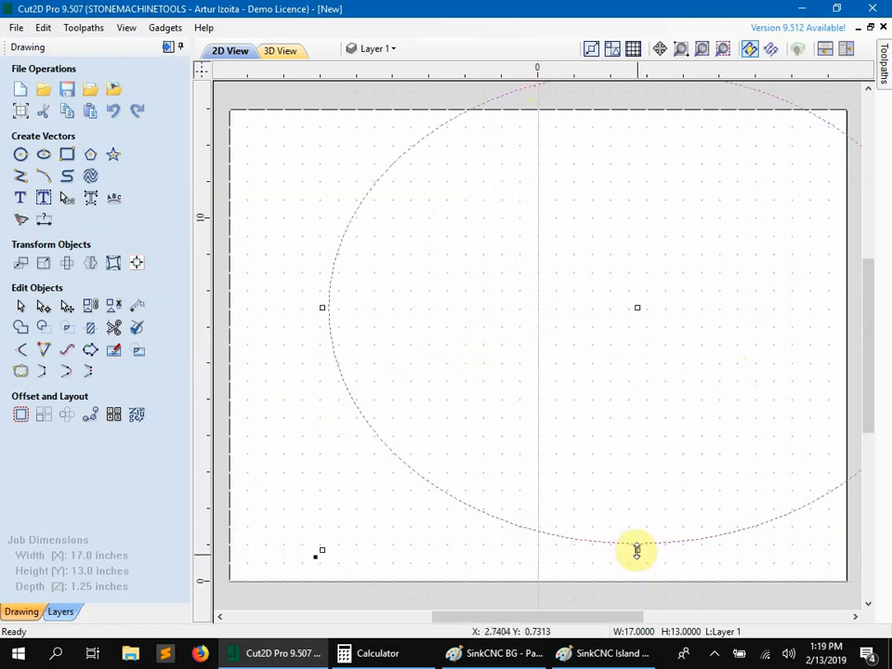
drag(641, 542, 538, 579)
click(583, 440)
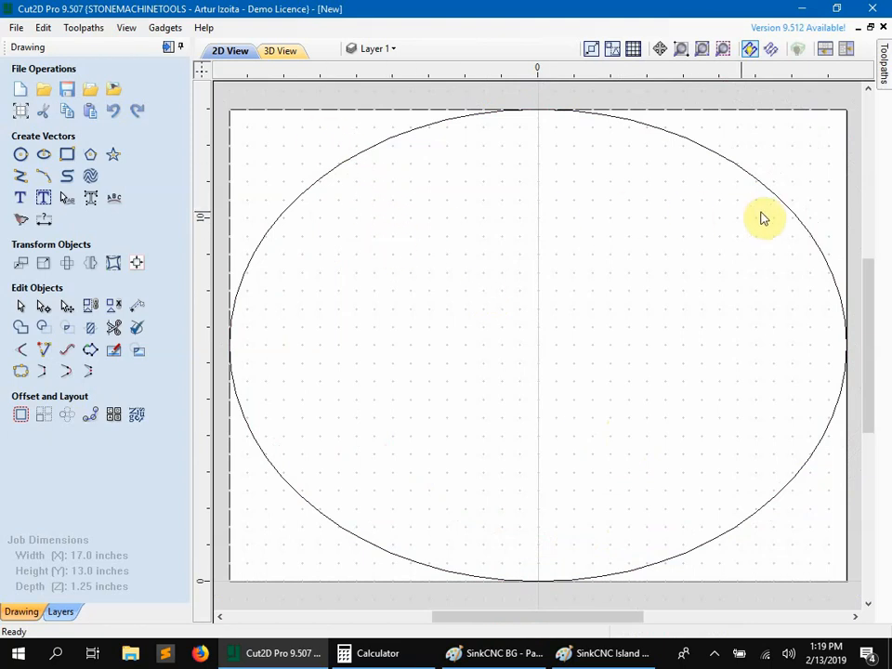
Start a 2D profile toolpath on the selected ellipse and set its cut depth to 1.4 inches.
drag(832, 176, 695, 193)
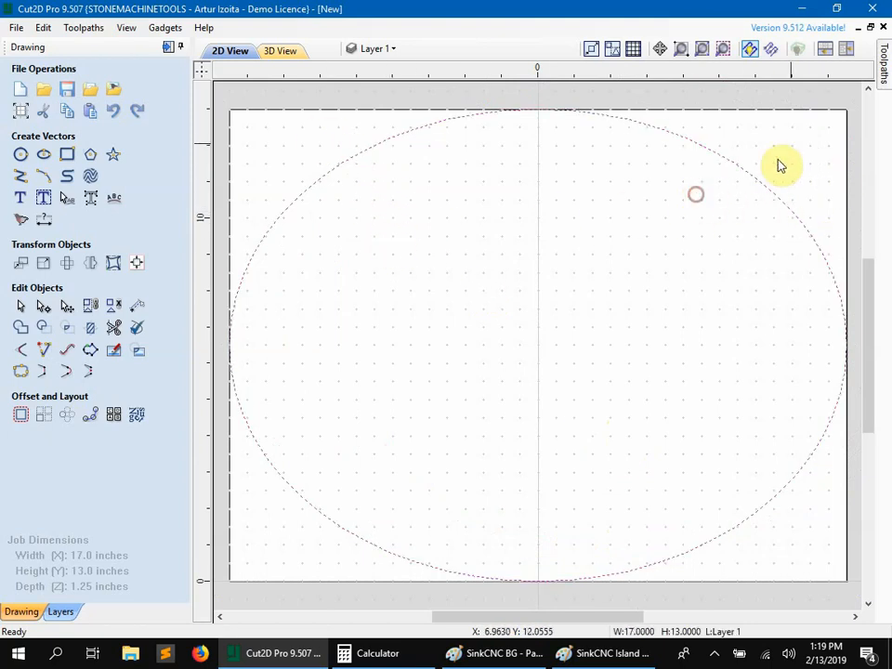
click(882, 83)
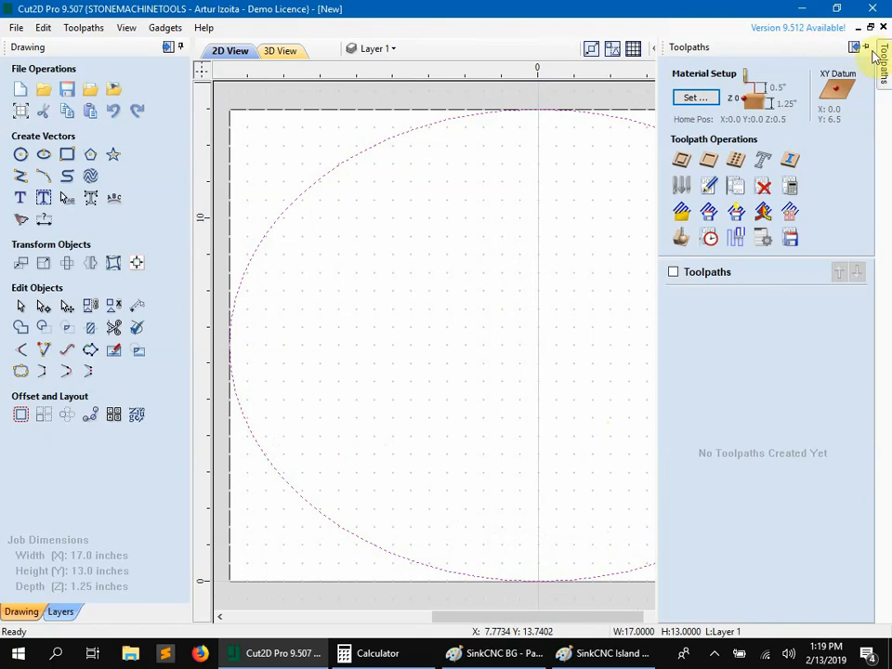
click(856, 47)
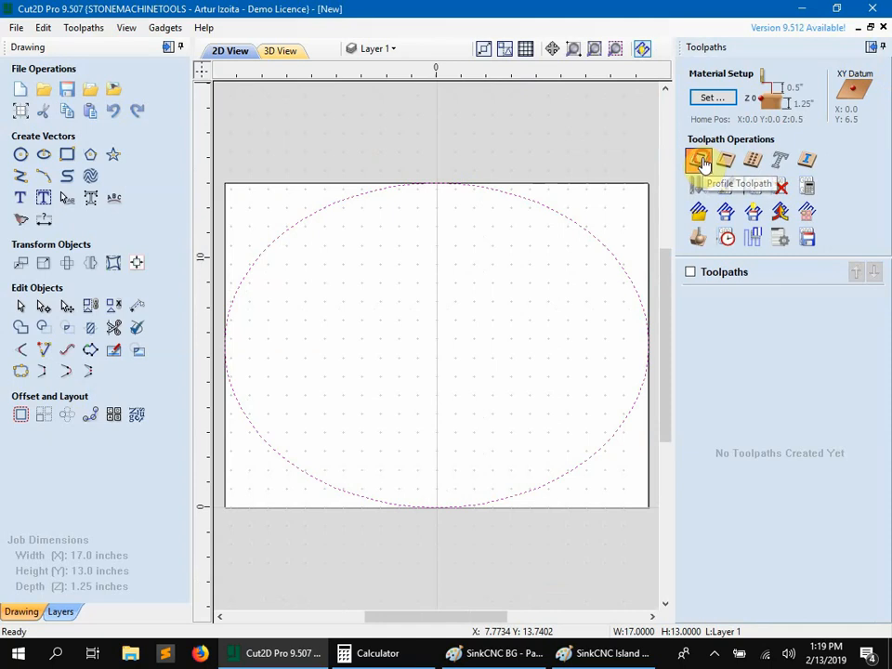
click(699, 162)
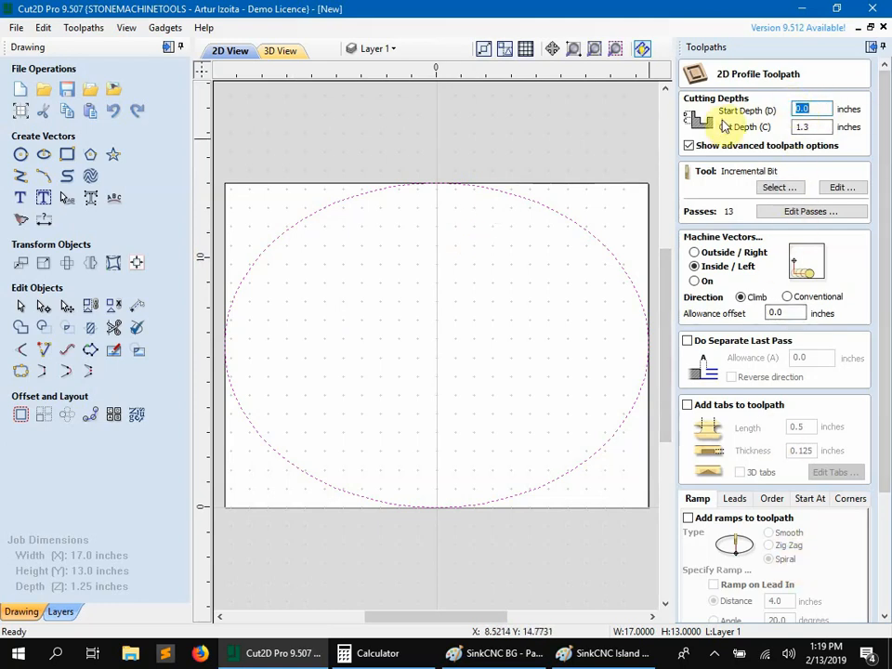
click(802, 126)
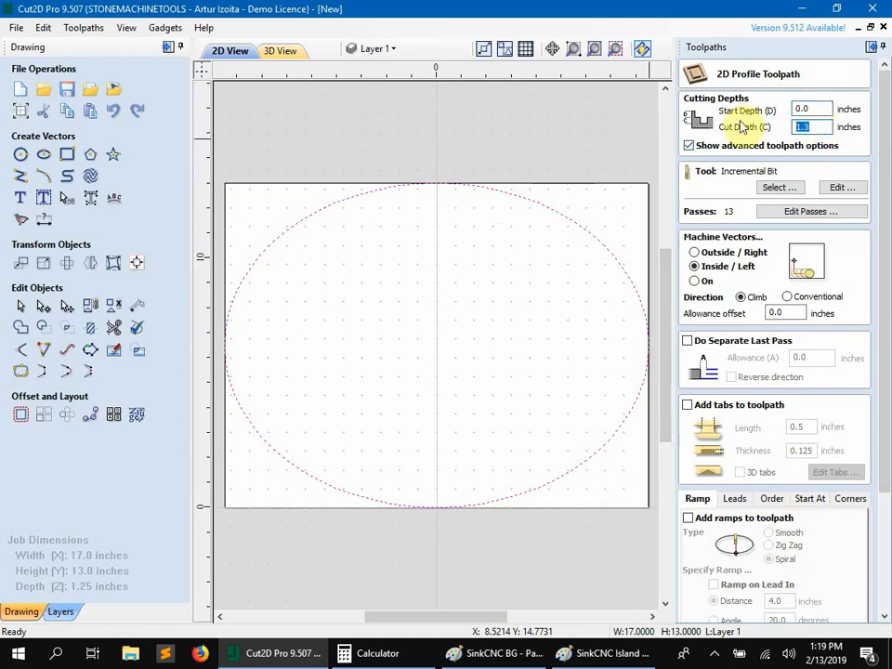
text(1.)
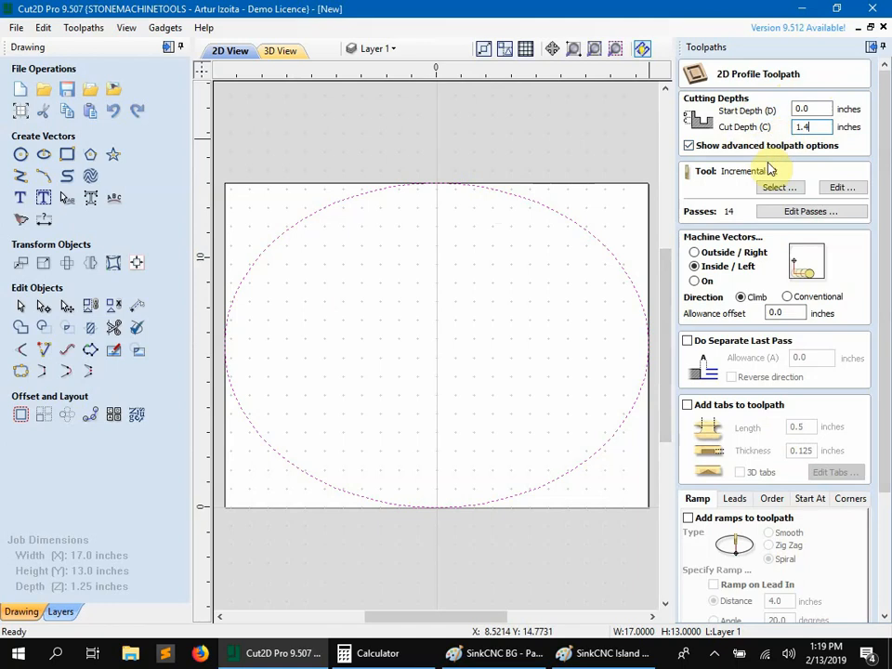
Choose the Incremental Bit from the Granite Tools in the tool database with its spindle speed set to 10000 r.p.m.
click(781, 188)
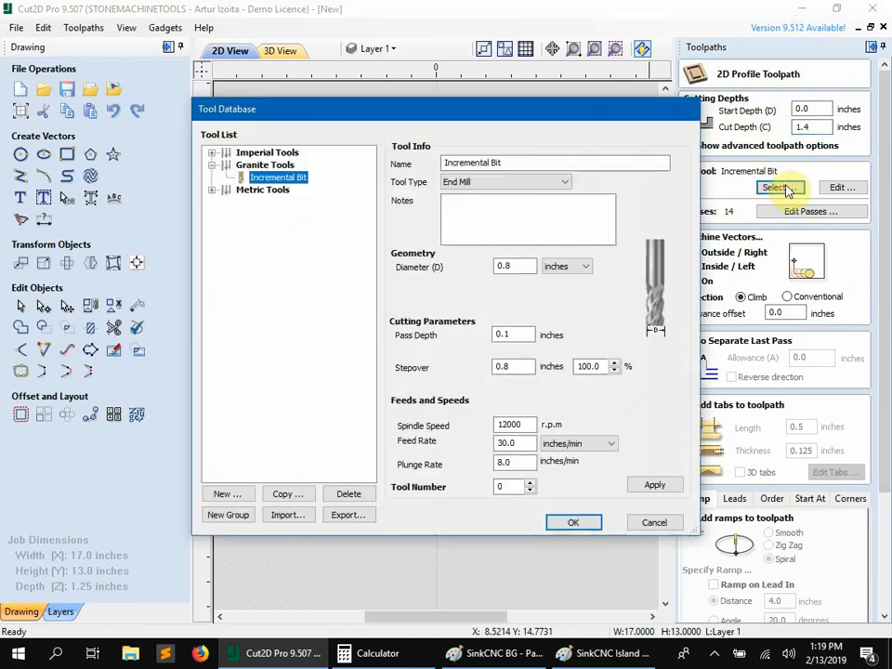
click(274, 178)
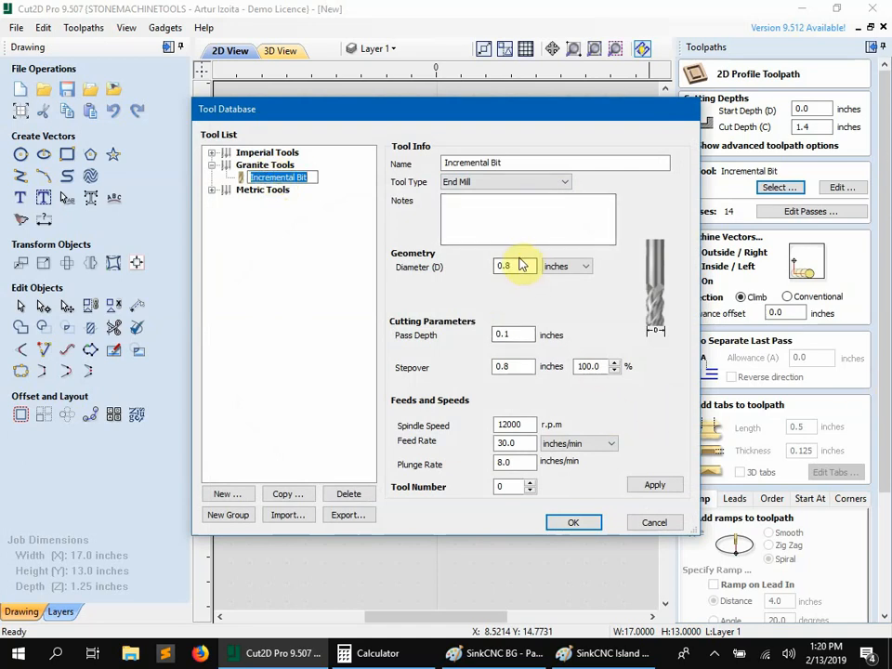
drag(517, 268, 446, 267)
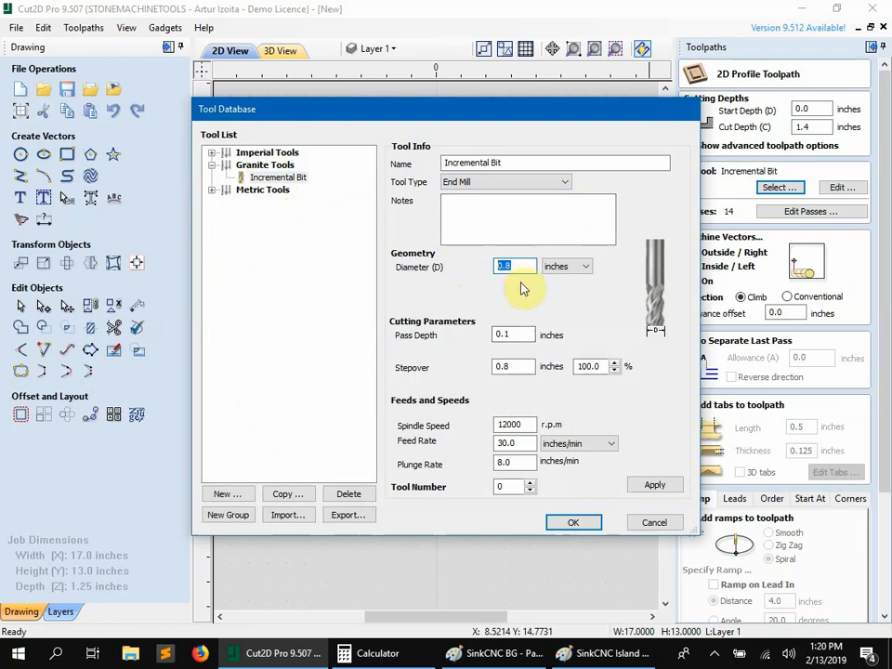
drag(513, 334, 481, 345)
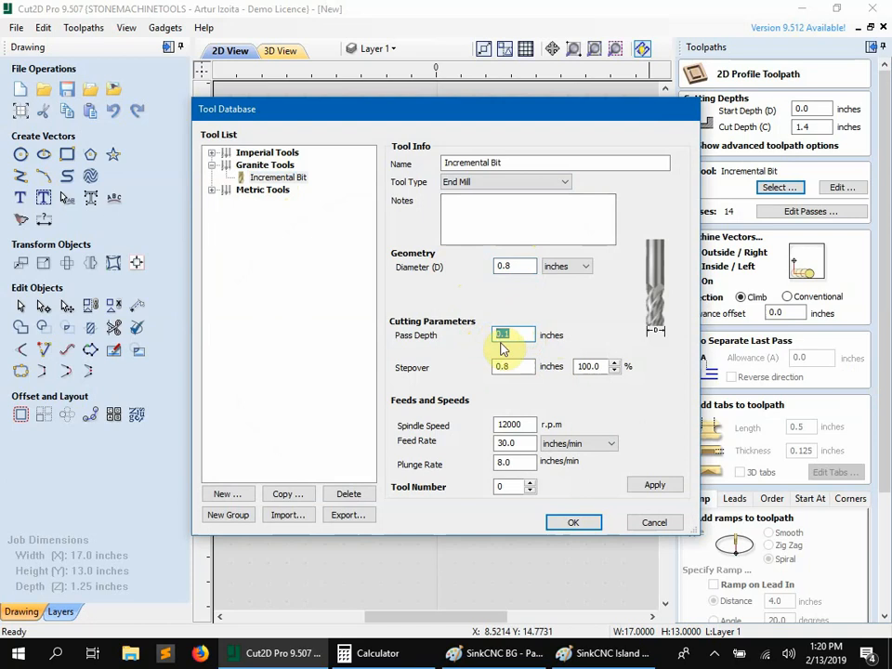
double_click(522, 424)
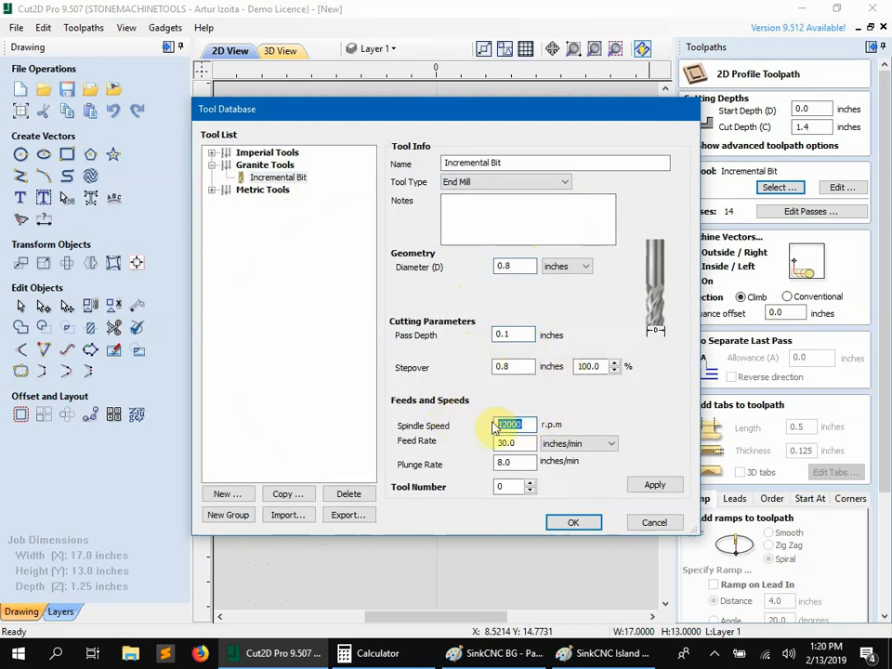
text(10000)
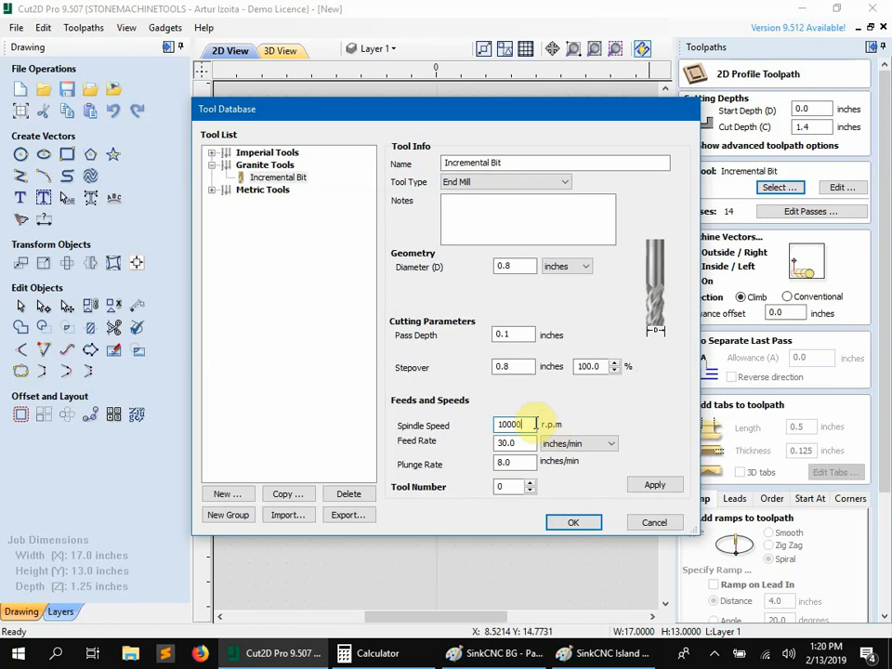
drag(478, 434, 354, 430)
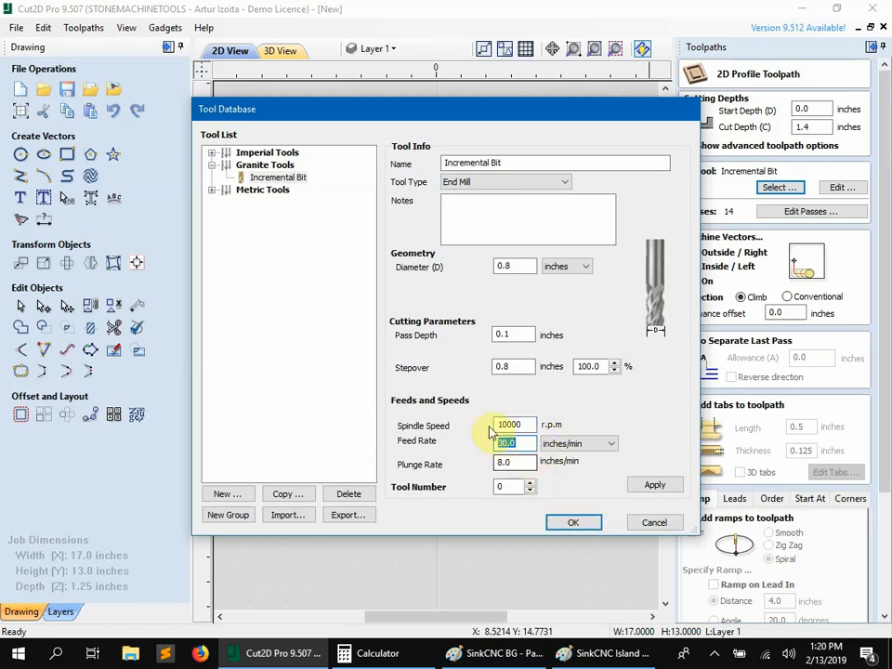
click(580, 527)
click(576, 523)
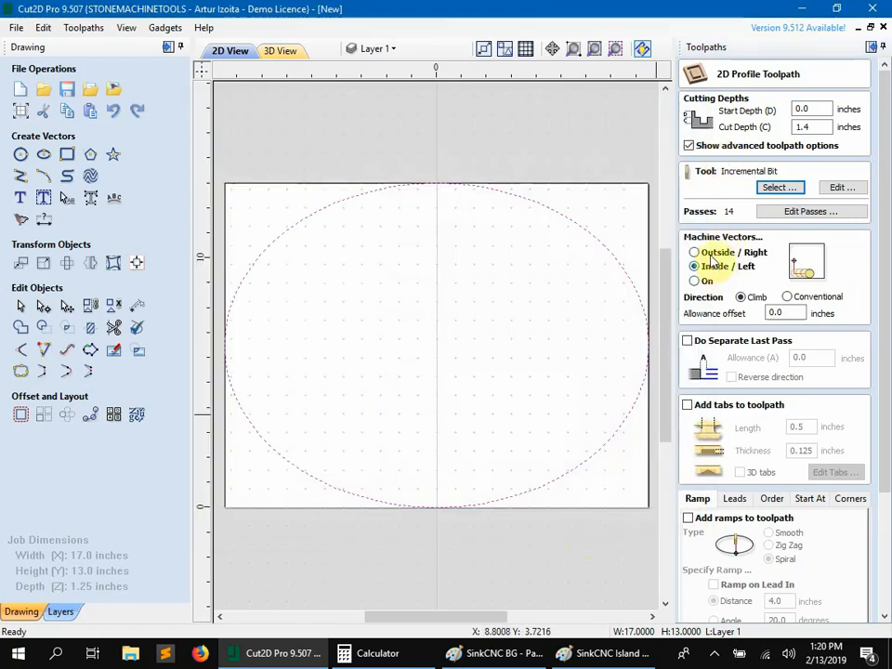
Calculate the profile toolpath on the Inside / Left of the ellipse with spiral ramps added.
click(709, 254)
click(711, 266)
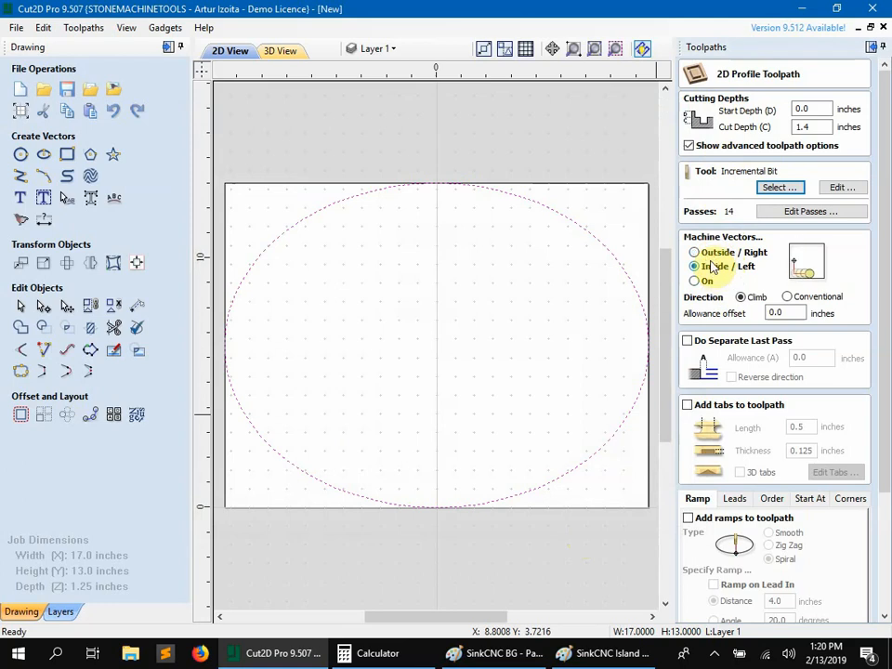
drag(881, 368, 882, 473)
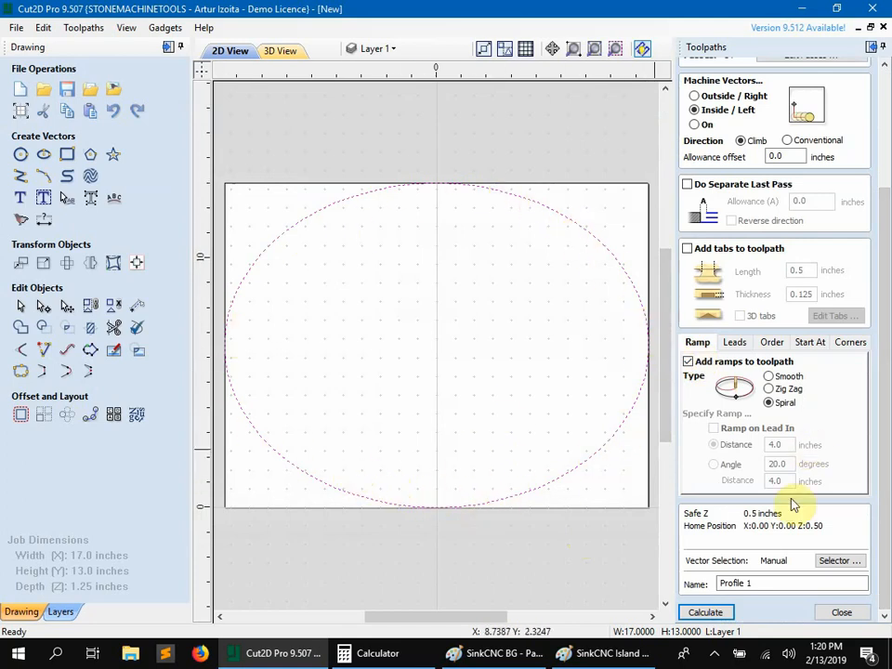
click(726, 612)
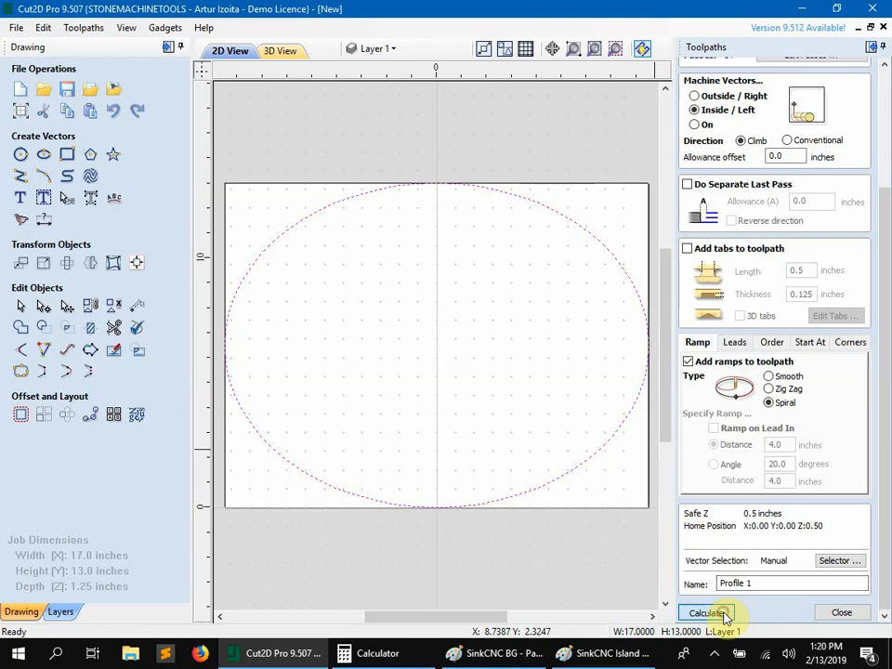
Run the animated cutting preview of the ellipse toolpath at a slightly reduced speed in a tilted 3D view.
mouse_move(417, 223)
mouse_down()
mouse_move(413, 200)
mouse_move(412, 212)
mouse_up()
click(414, 401)
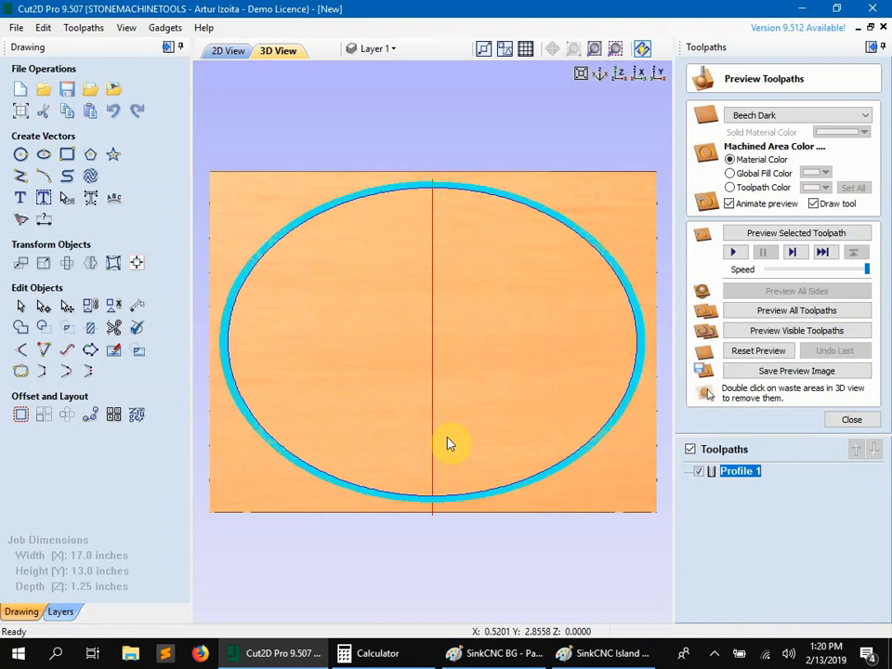
drag(428, 406, 449, 213)
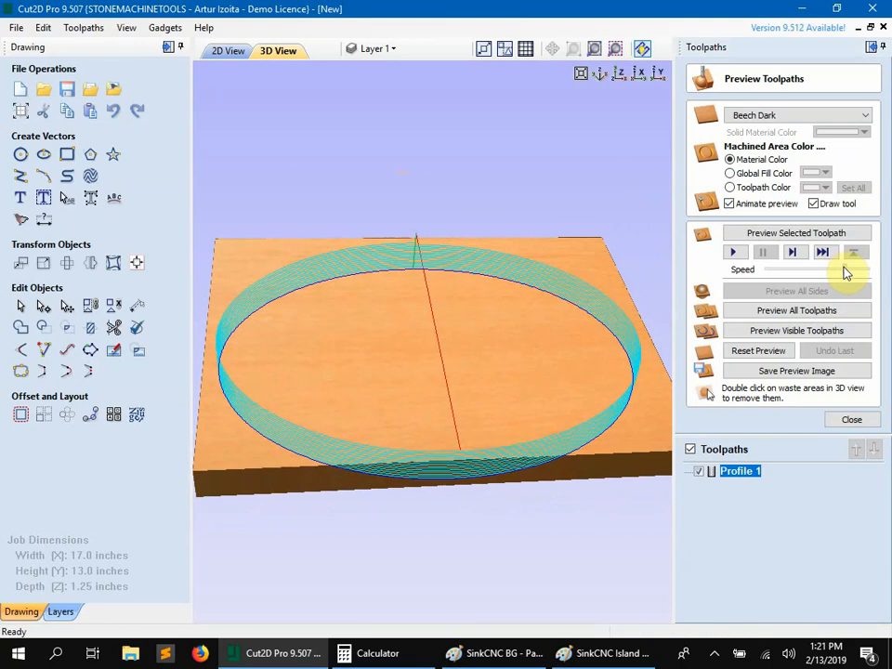
click(733, 252)
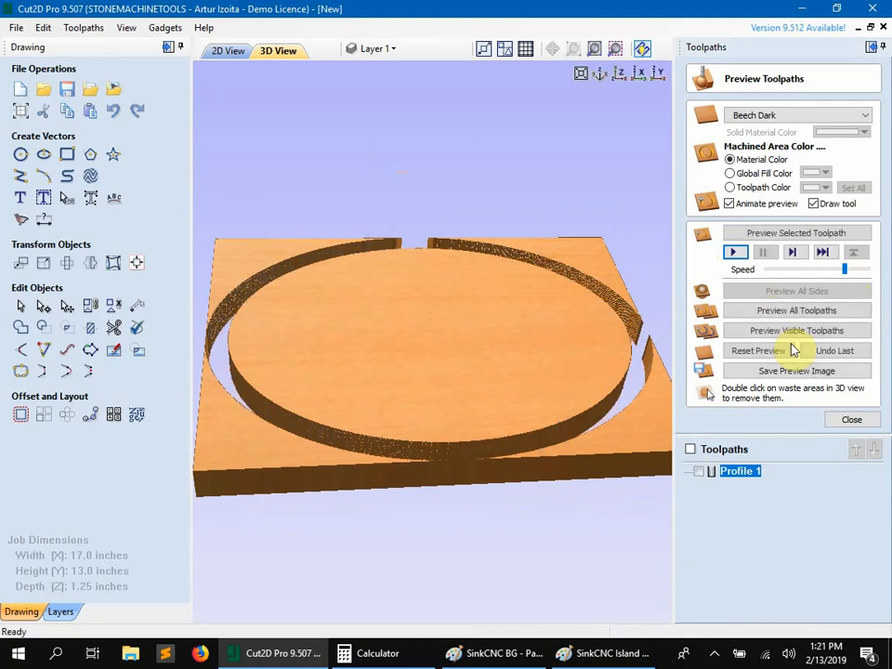
Examine the previewed oval cut from several angles with the Profile 1 toolpath shown and hidden, and close the preview.
click(511, 358)
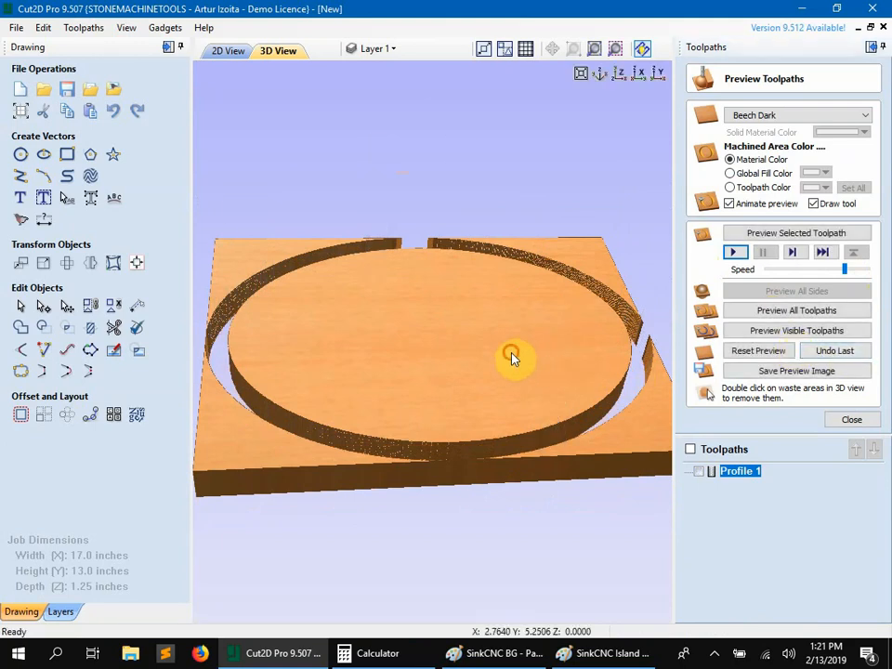
drag(512, 359, 581, 372)
click(701, 473)
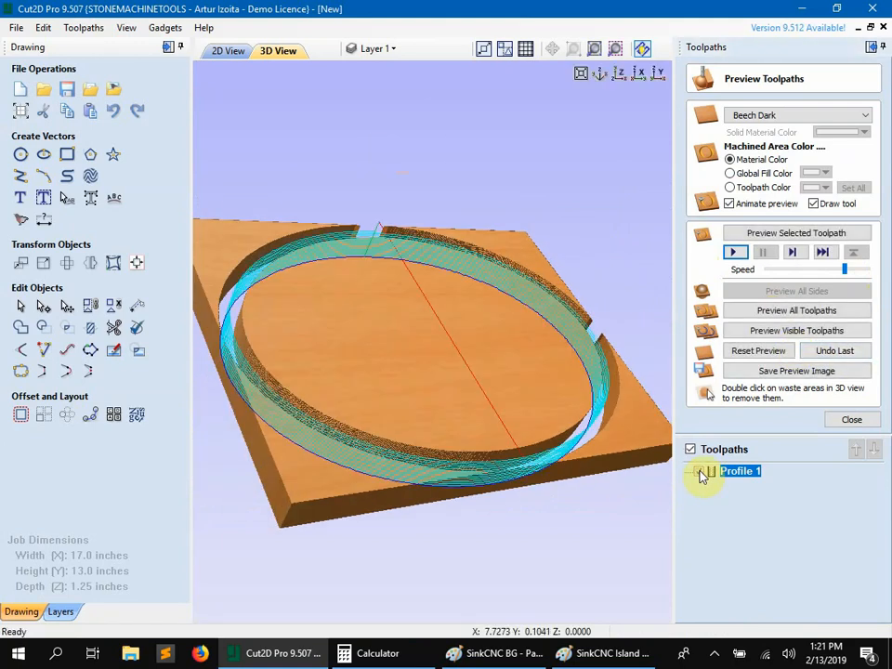
drag(324, 432, 325, 405)
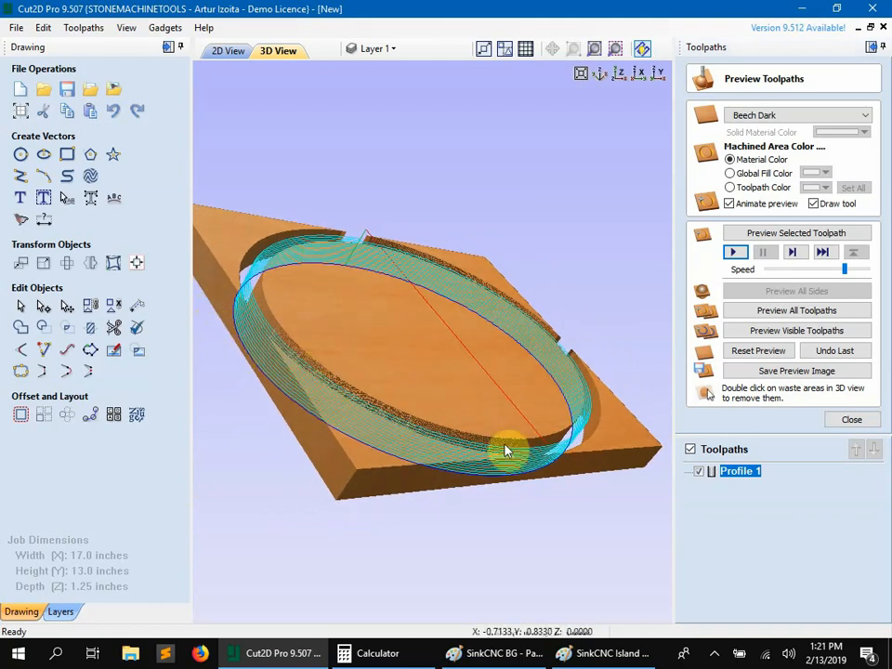
drag(526, 411, 455, 407)
click(700, 473)
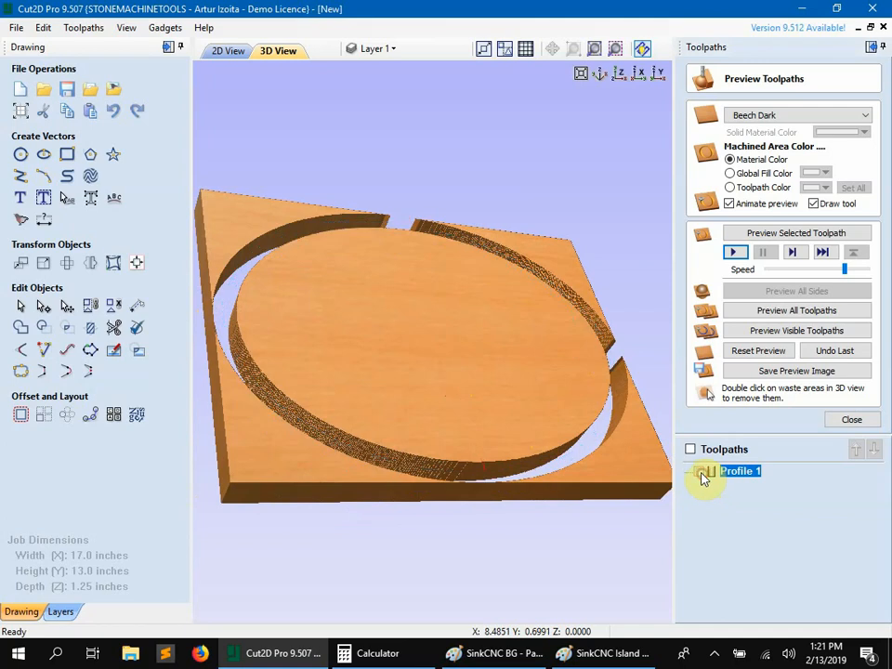
click(700, 473)
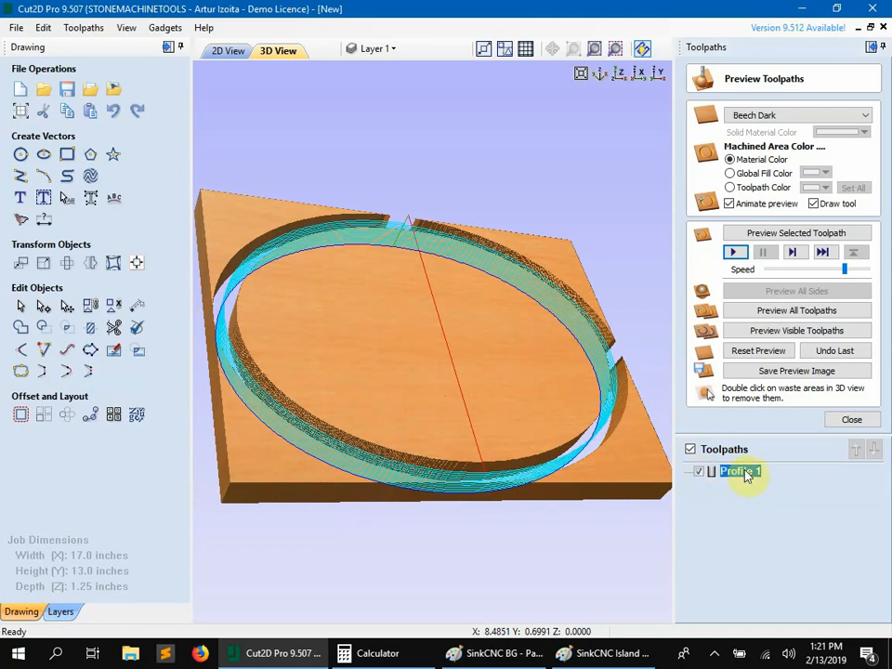
click(851, 419)
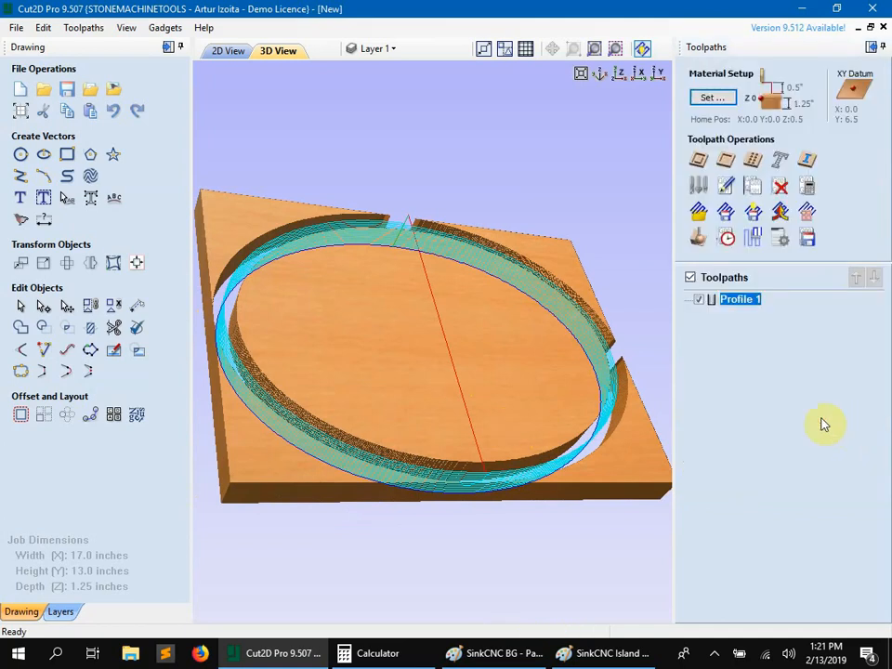
Save the Profile 1 toolpath with the Sink CNC (*.txt) post processor as Vanity 20071 in the Sinks folder.
click(808, 242)
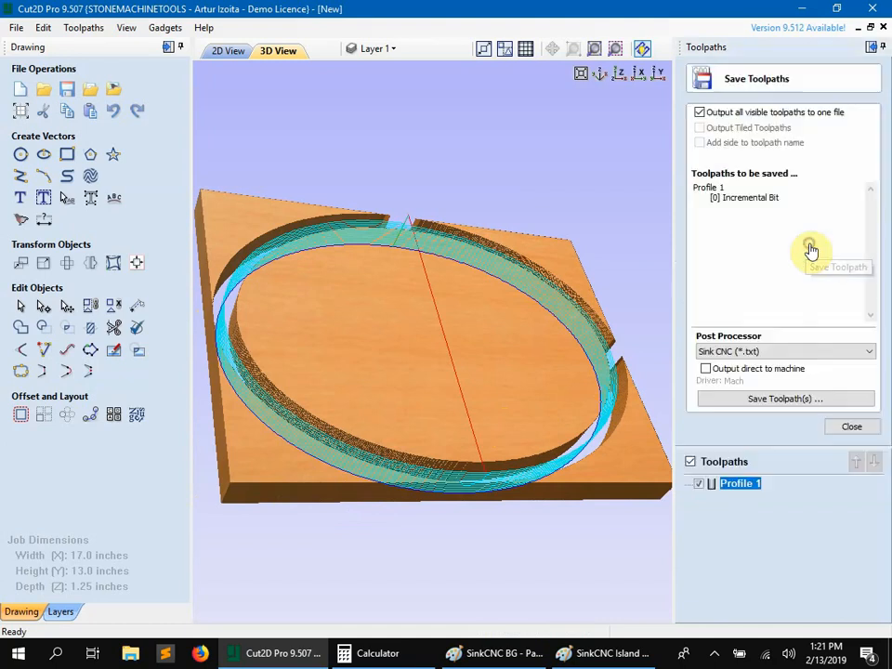
click(772, 402)
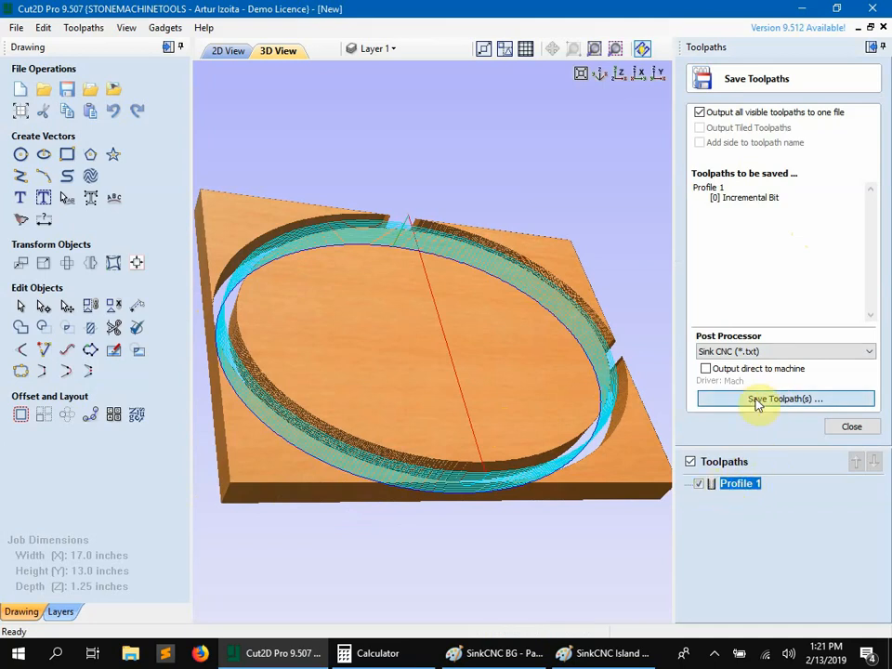
click(758, 403)
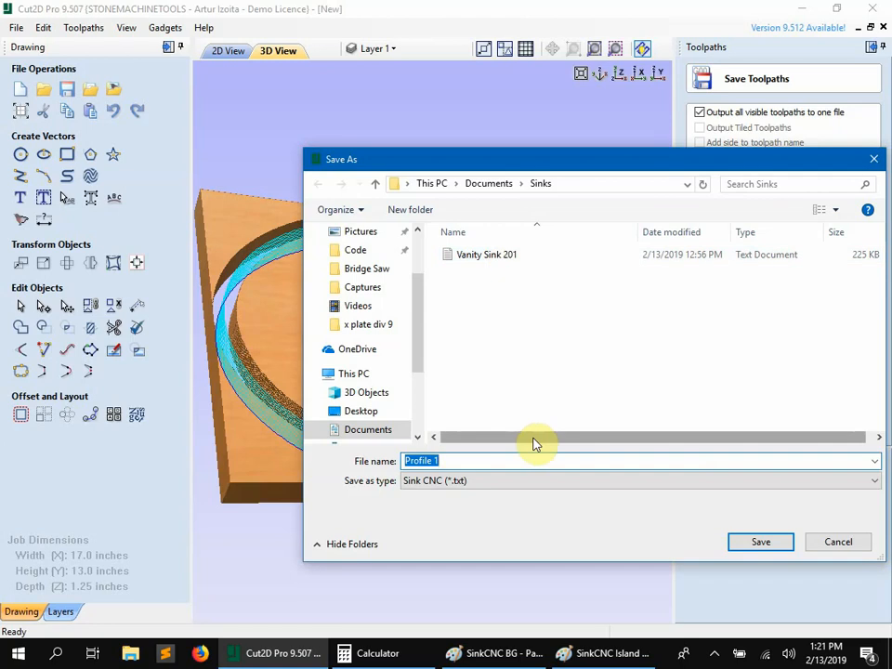
text(Vanity)
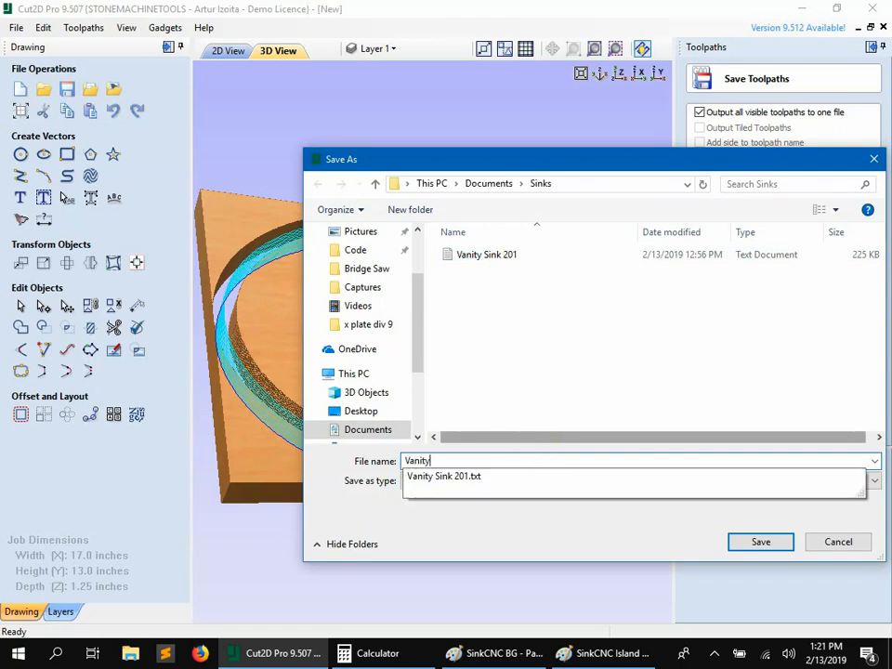
text( 20071)
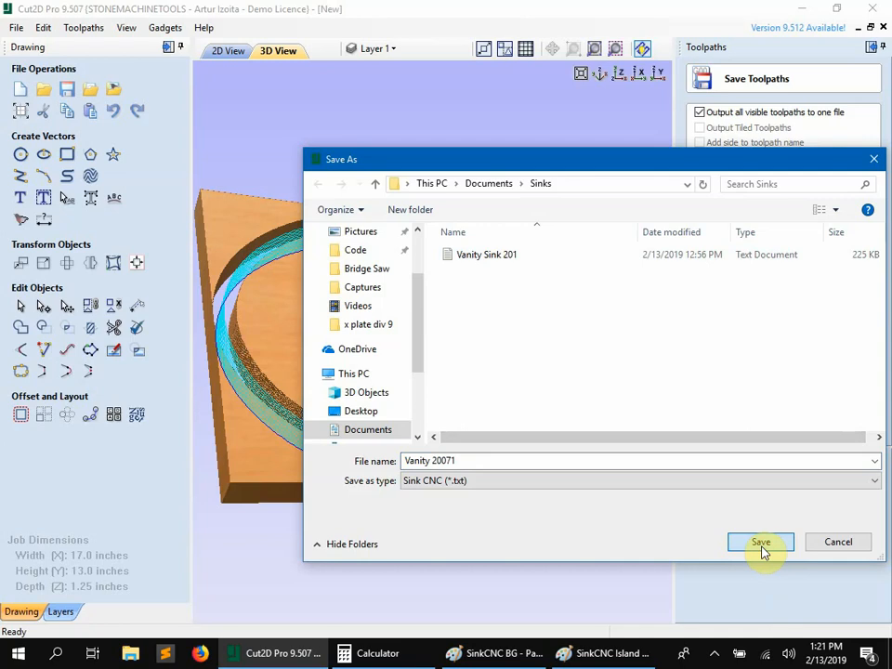
click(760, 548)
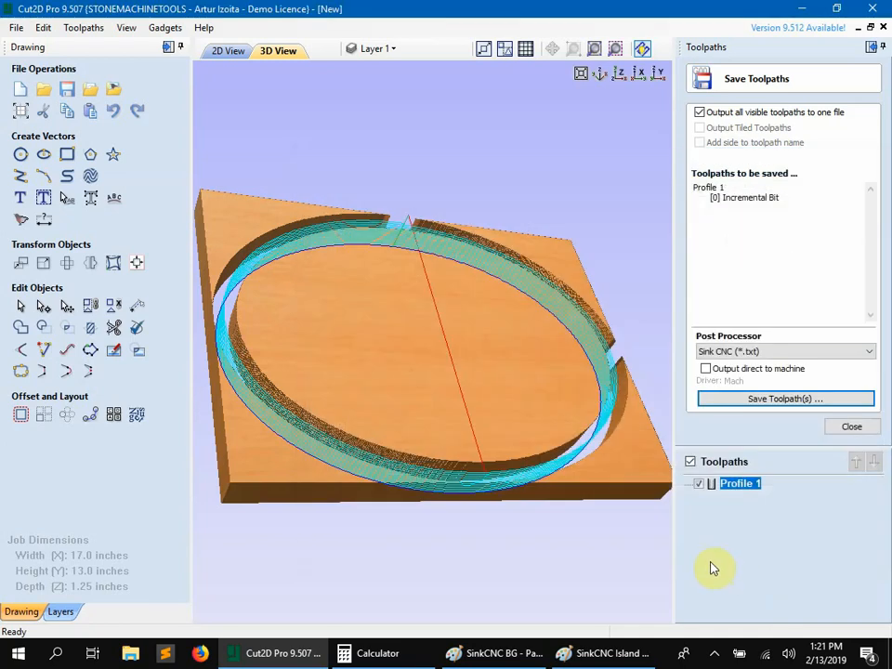